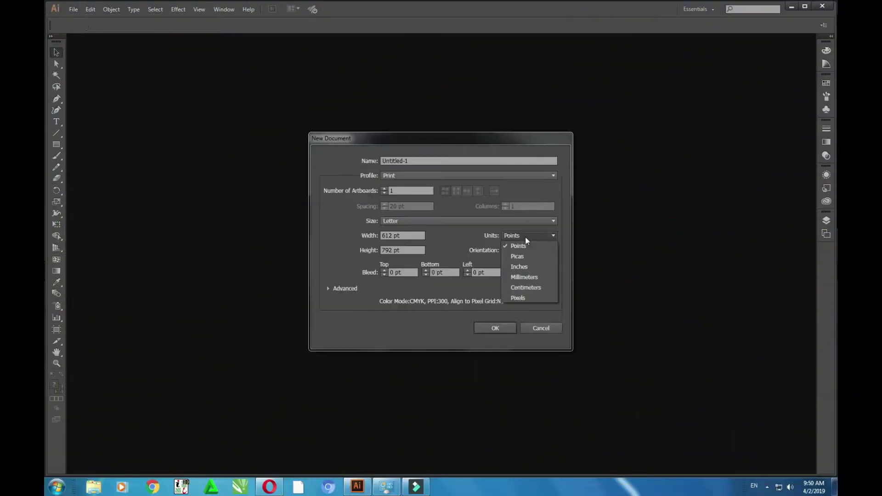
Step: Create a new document in pixel units, 1280 px wide
click(518, 298)
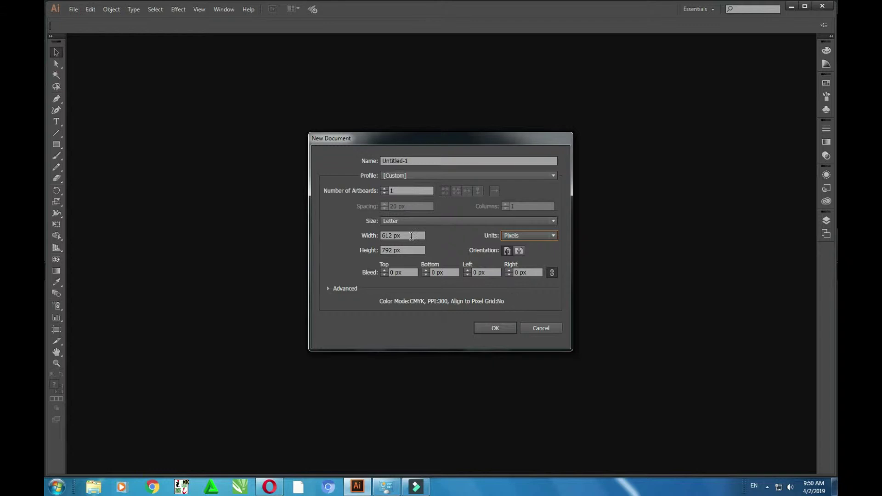
text(1280)
key(Tab)
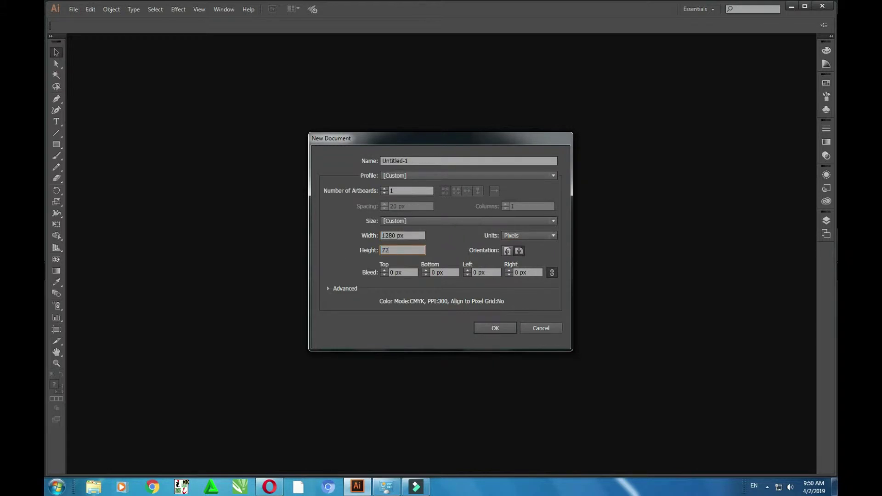
click(506, 329)
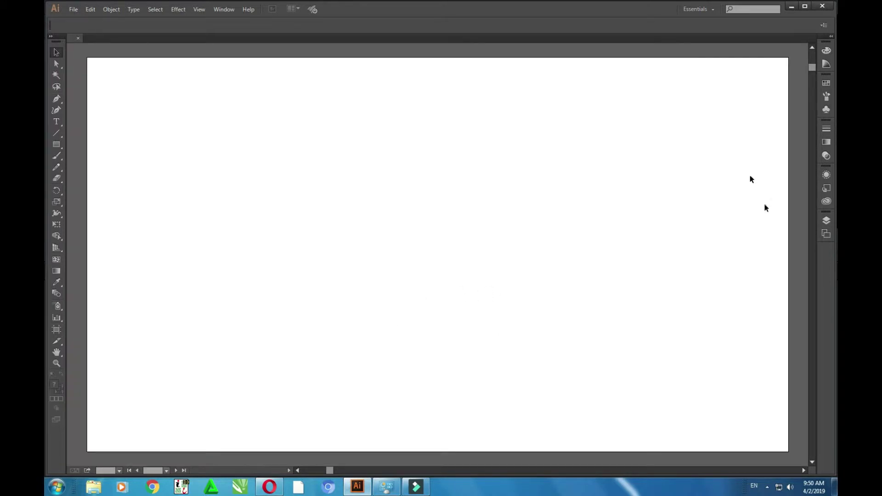
Step: Draw a 721 × 428 px rectangle across the middle of the artboard
key(ctrl+1)
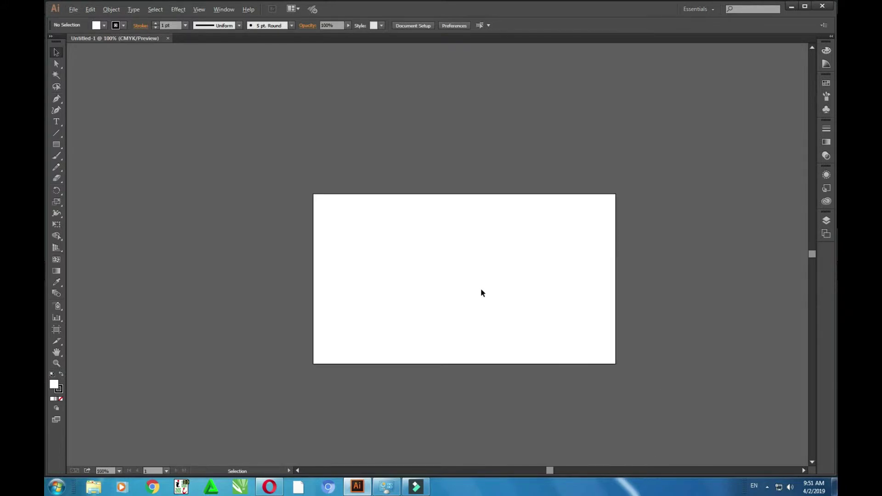
click(51, 36)
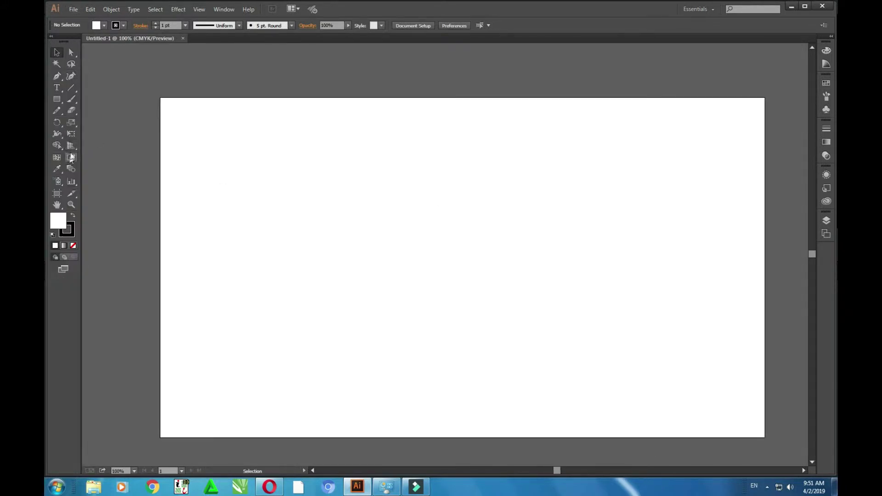
drag(290, 188, 631, 391)
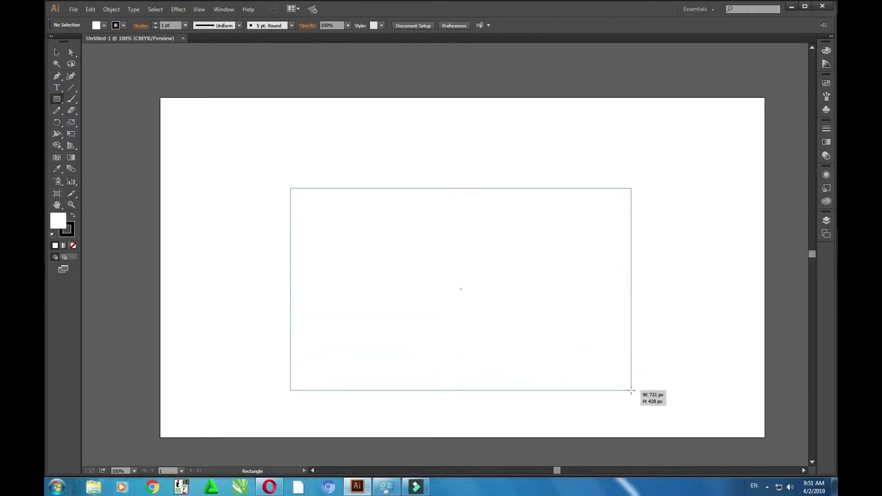
click(55, 53)
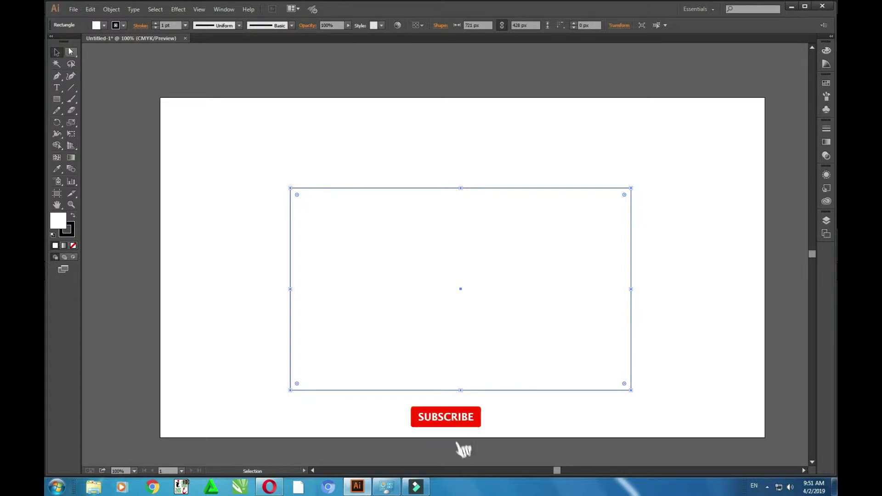
Step: Round all four corners of the rectangle to 29.25 px
mouse_move(298, 176)
mouse_down()
mouse_move(309, 200)
mouse_move(311, 161)
mouse_up()
key(ctrl+plus)
drag(469, 205, 475, 208)
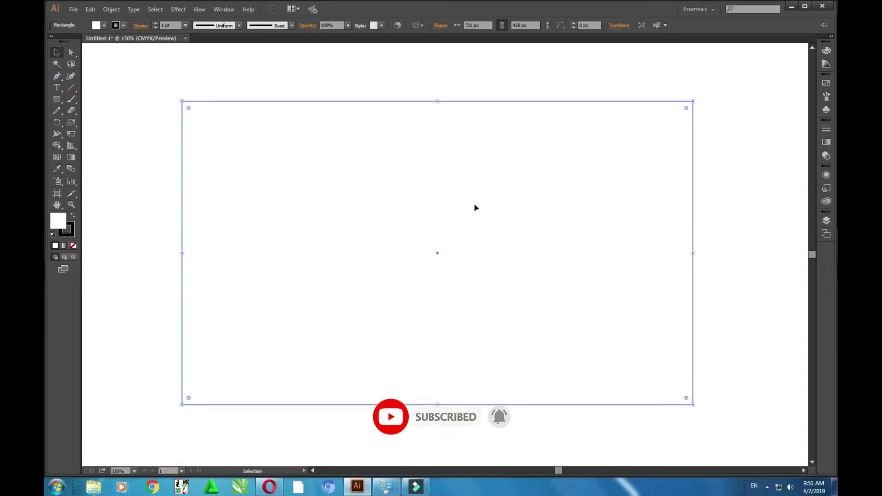
drag(189, 109, 204, 125)
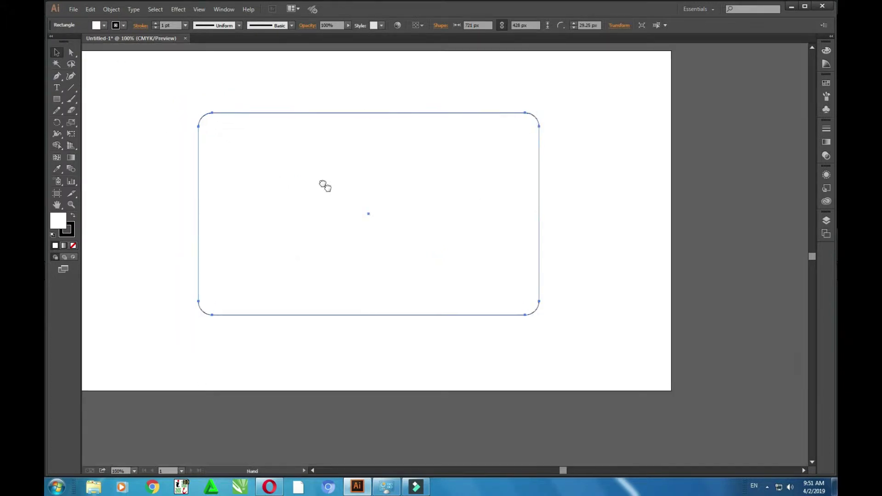
Step: With the Pen tool, draw a closed curved shape from the card's left edge to its bottom edge
click(285, 108)
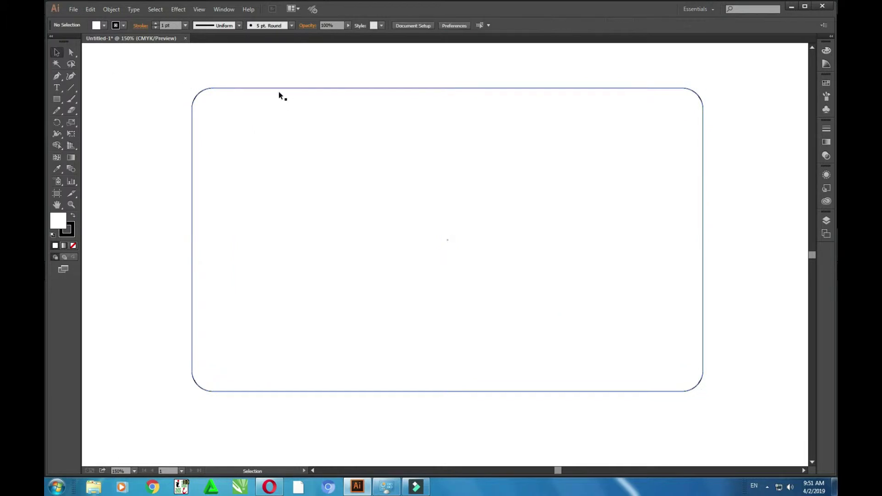
click(122, 77)
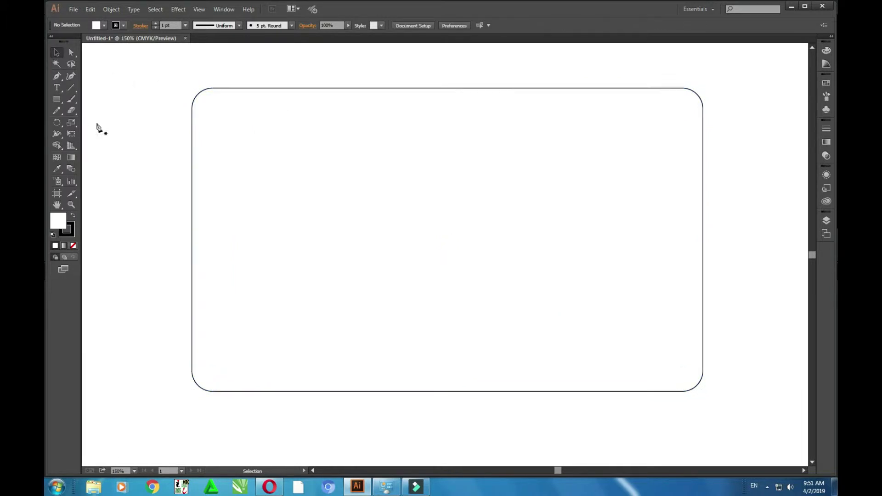
click(57, 76)
click(192, 146)
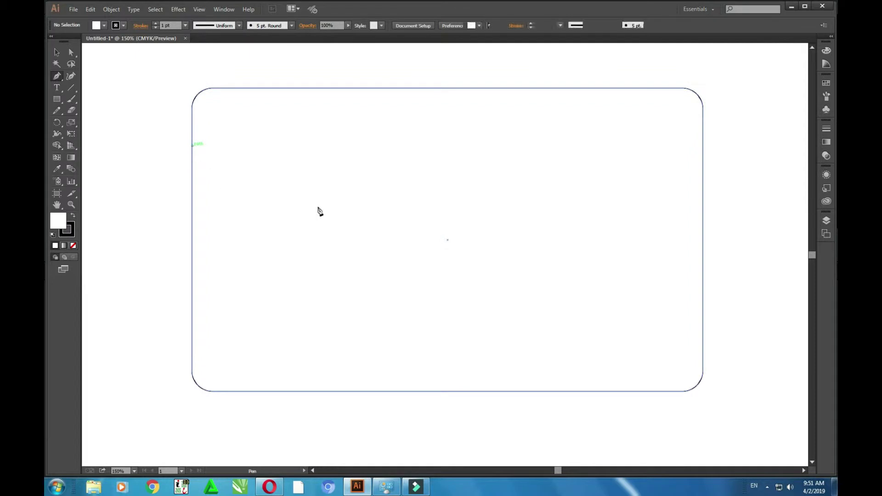
drag(376, 237, 503, 221)
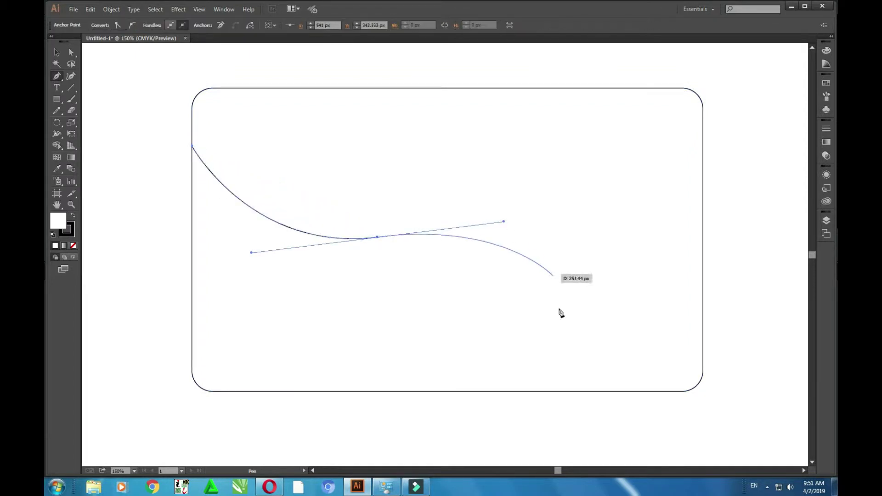
drag(545, 394, 515, 443)
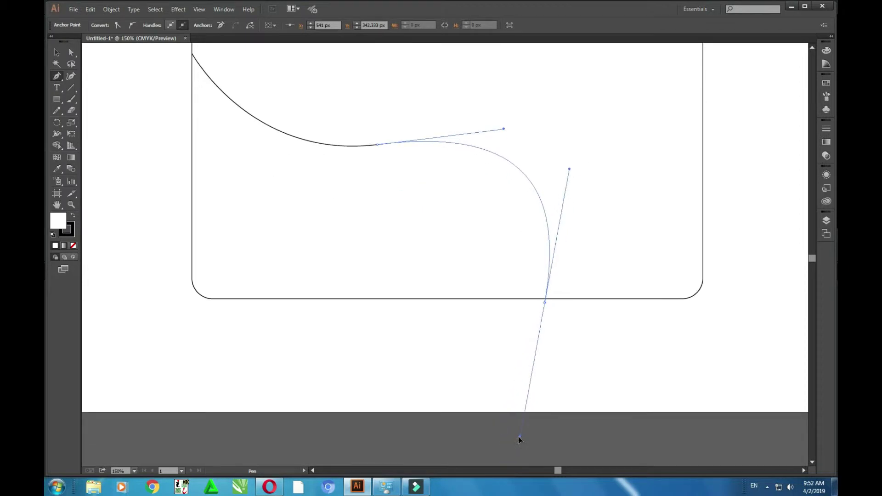
drag(506, 230, 484, 348)
drag(148, 435, 124, 184)
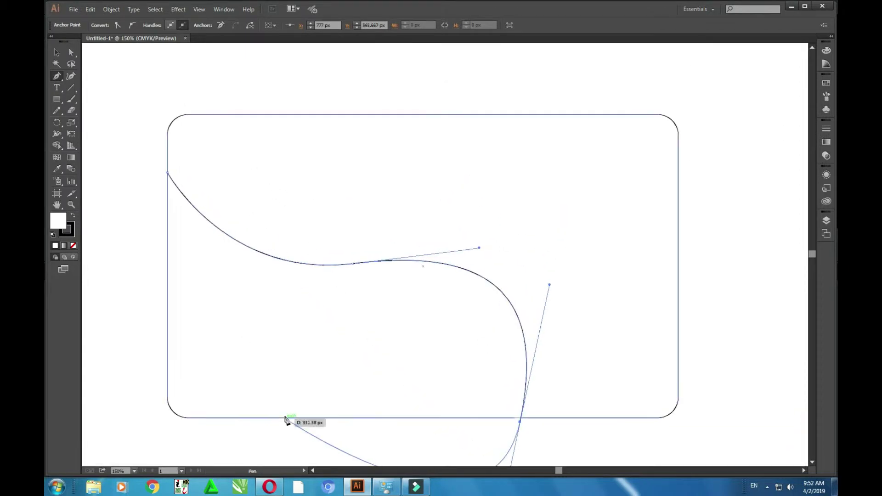
click(123, 179)
click(168, 173)
Step: Use Shape Builder on the curve and card to delete the regions outside the card
key(v)
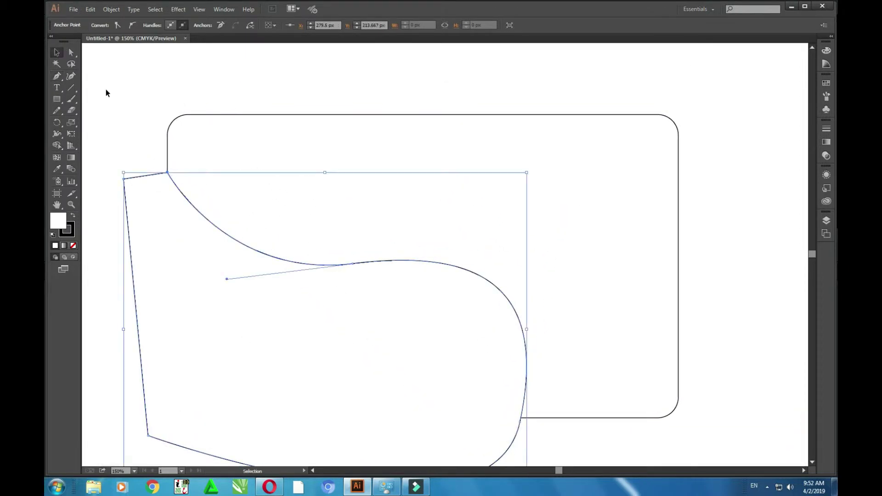
drag(106, 91, 269, 224)
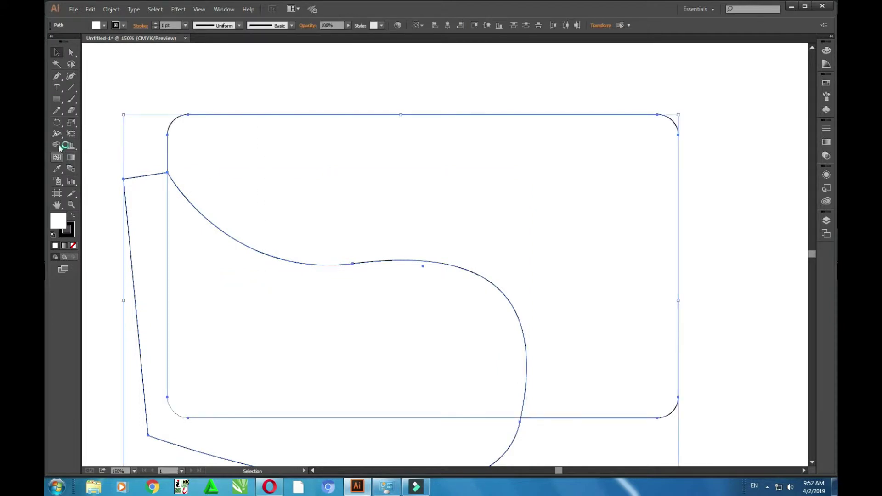
double_click(58, 146)
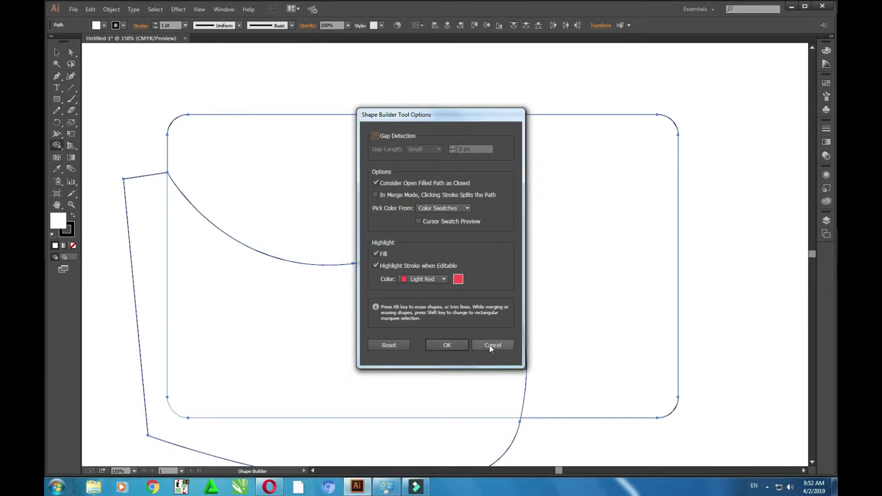
click(490, 346)
drag(153, 171, 152, 231)
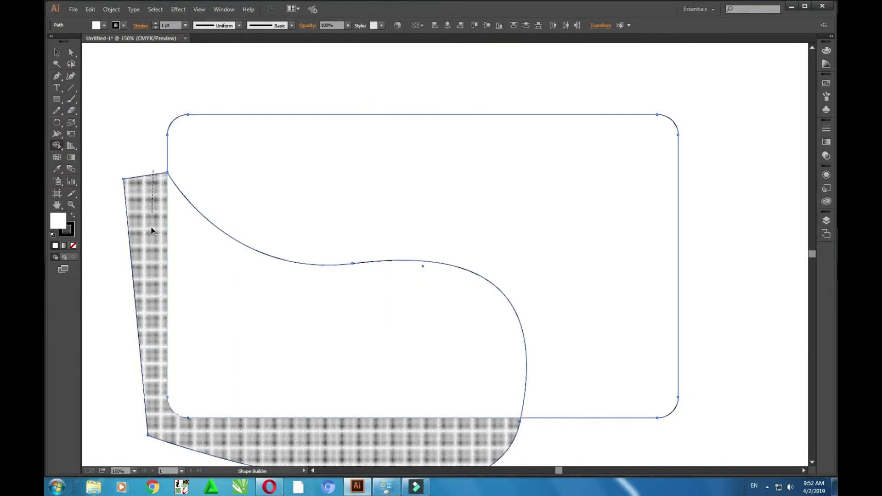
key(v)
click(148, 179)
mouse_move(148, 179)
mouse_down()
mouse_move(165, 212)
mouse_move(165, 169)
mouse_move(183, 189)
mouse_up()
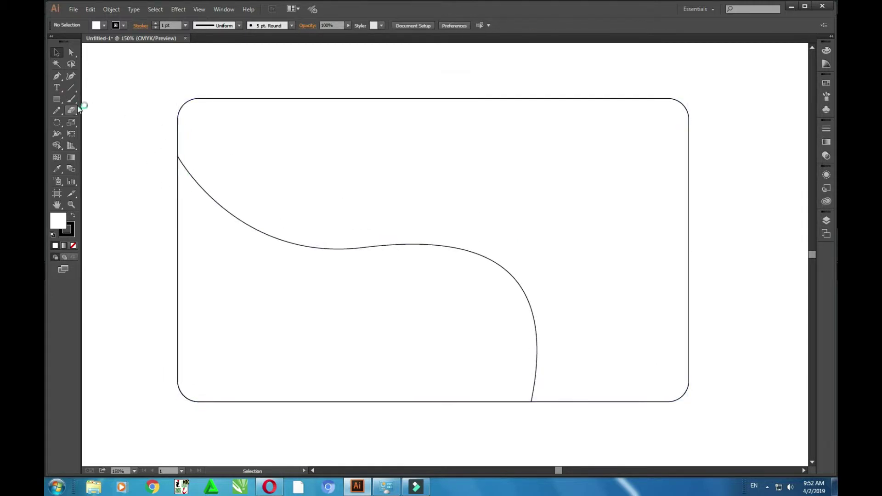
Step: Draw a second closed curve sweeping from above the card's top edge past its left edge
mouse_move(227, 87)
mouse_down()
mouse_move(363, 215)
mouse_move(554, 212)
mouse_up()
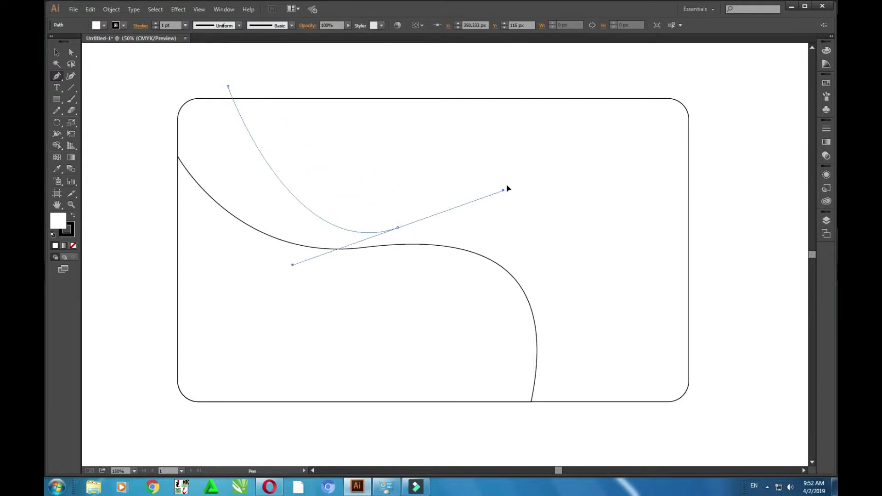
click(398, 228)
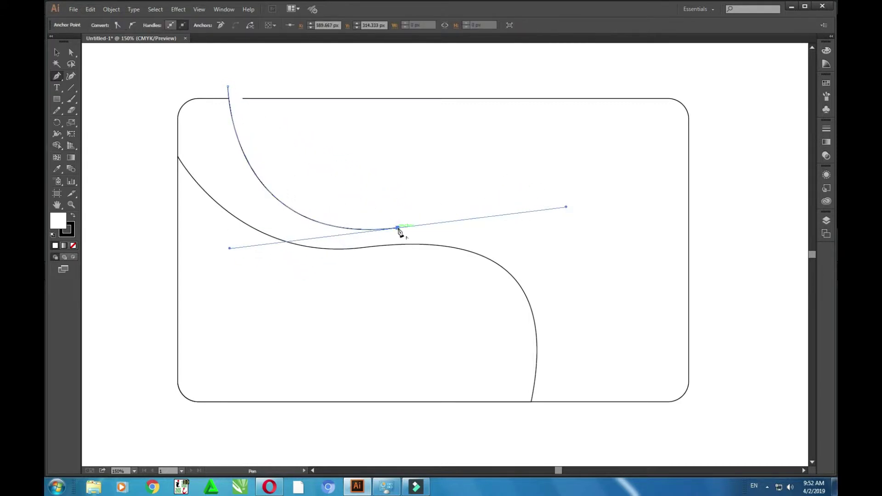
drag(244, 226, 282, 230)
key(ctrl+minus)
mouse_move(244, 168)
mouse_down()
mouse_move(237, 54)
mouse_move(209, 100)
mouse_up()
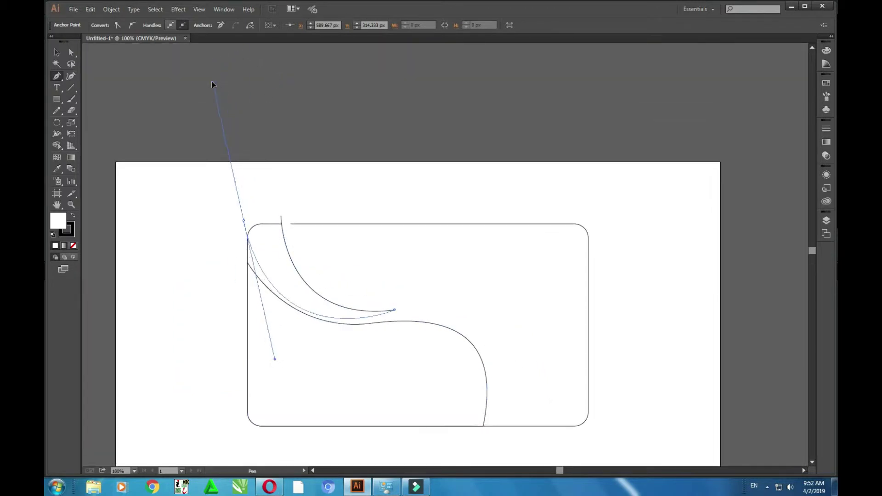
click(281, 215)
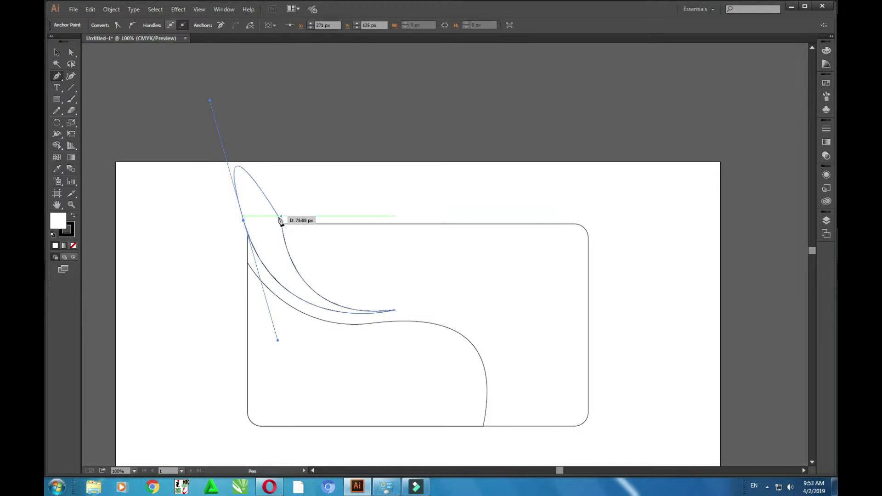
Step: Trim the second curve's overhang above the card with Shape Builder
key(v)
drag(367, 299, 175, 309)
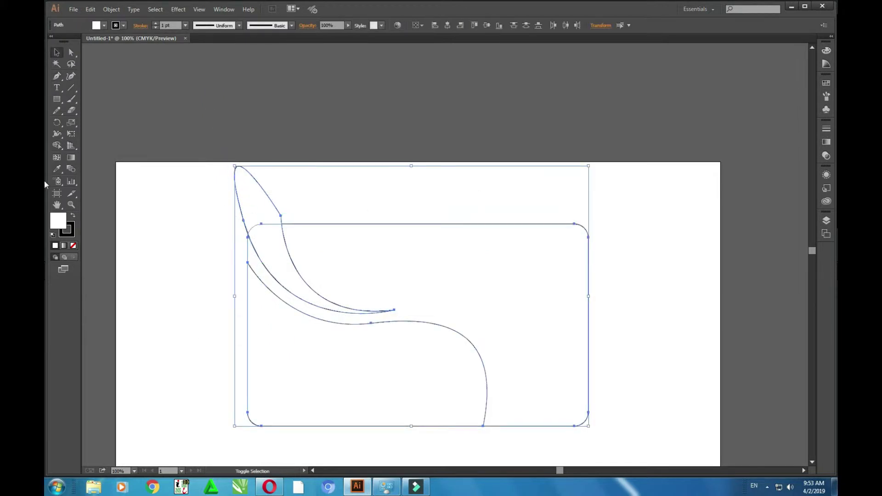
click(57, 145)
alt+click(243, 193)
key(v)
click(423, 258)
drag(423, 258, 426, 222)
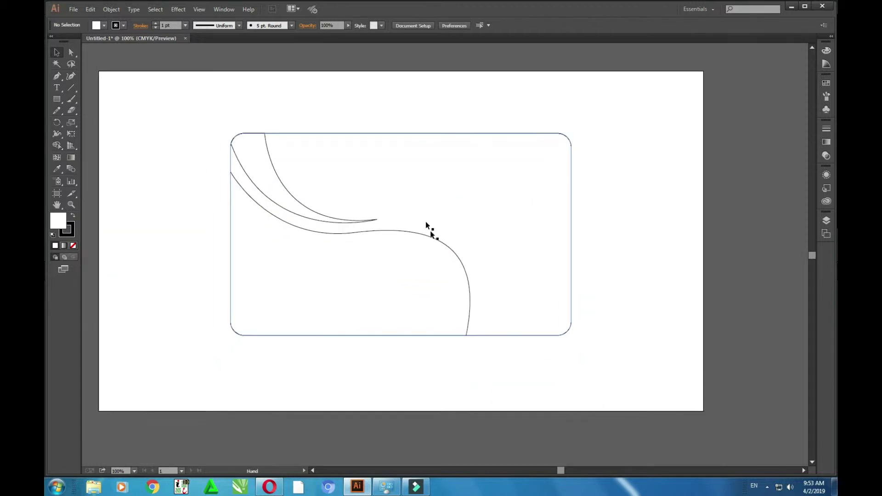
scroll(426, 222, up, 1)
scroll(684, 266, down, 1)
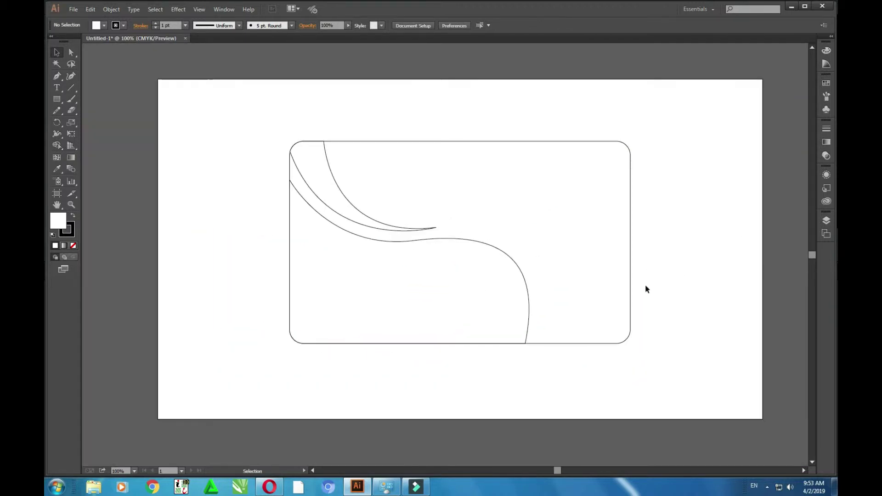
Step: Place the Desktop photo pexels-photo-936313.jpeg via File > Place
click(74, 10)
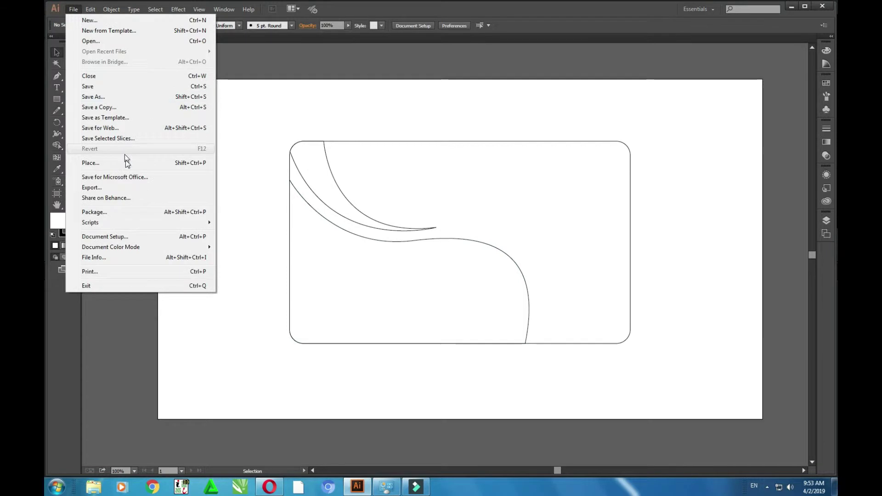
click(126, 164)
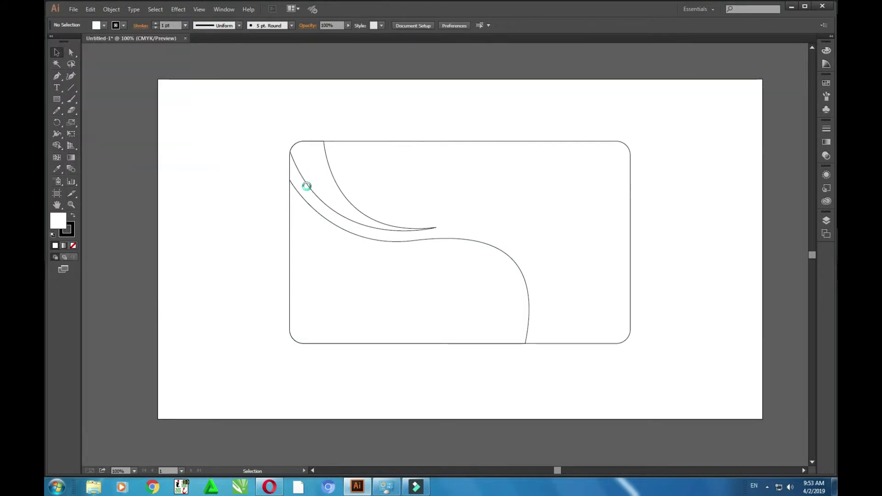
click(91, 75)
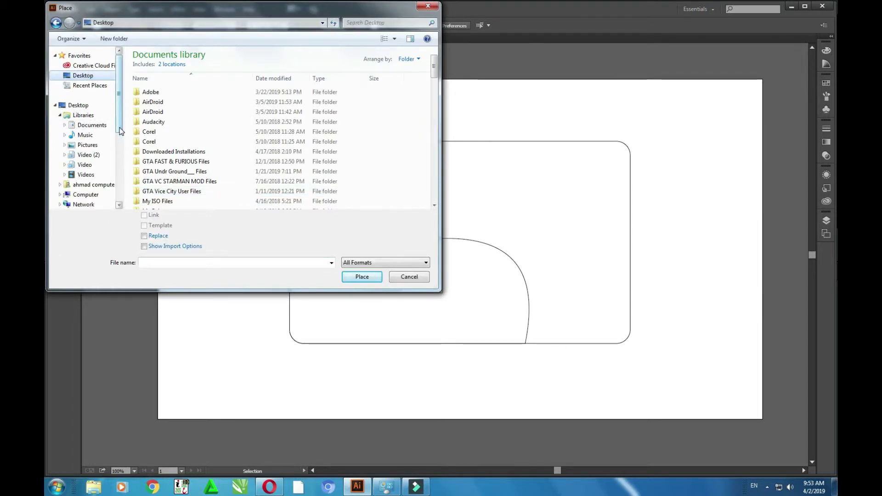
scroll(223, 123, down, 1)
scroll(222, 125, down, 2)
scroll(222, 127, down, 1)
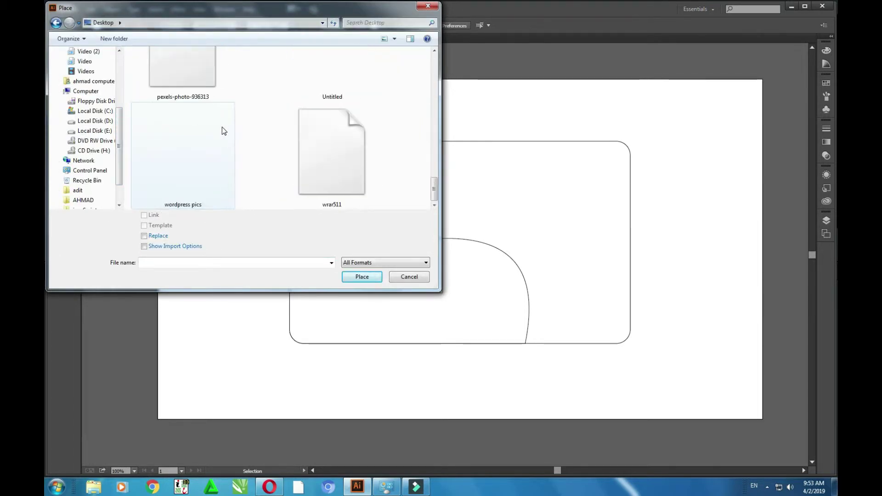
scroll(221, 127, up, 1)
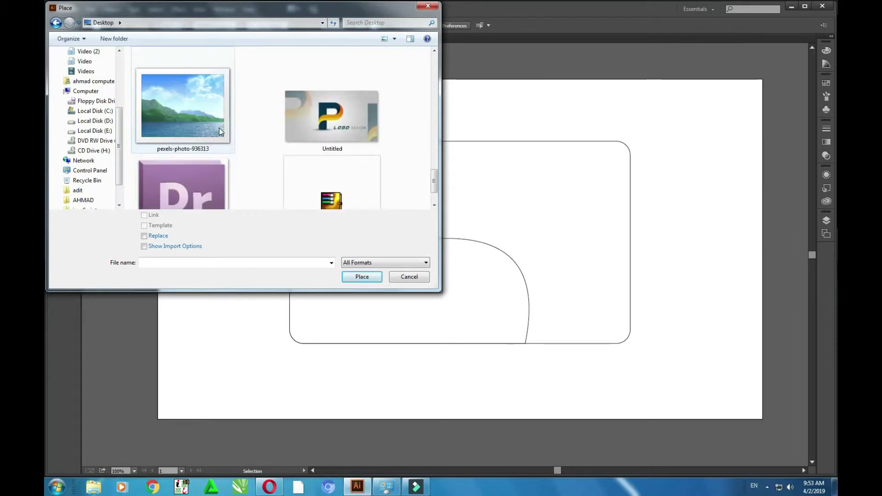
scroll(219, 127, down, 1)
key(Escape)
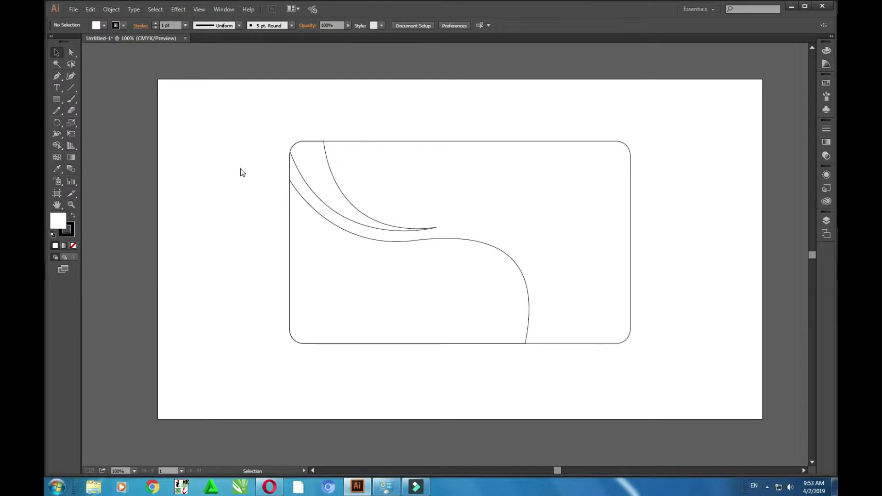
scroll(244, 173, down, 1)
Step: Drop the photo onto the artboard and move it beside the card
drag(197, 111, 366, 364)
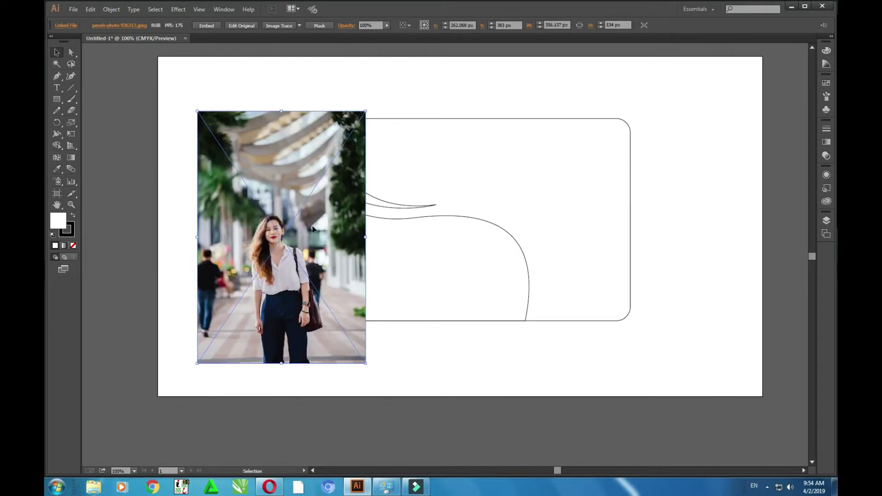
key(Return)
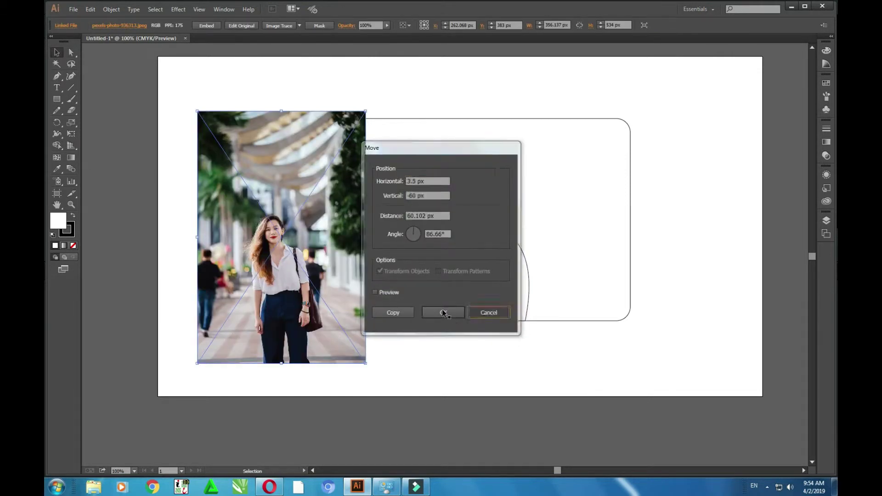
click(445, 312)
drag(338, 250, 600, 216)
key(Return)
click(445, 312)
drag(739, 257, 496, 298)
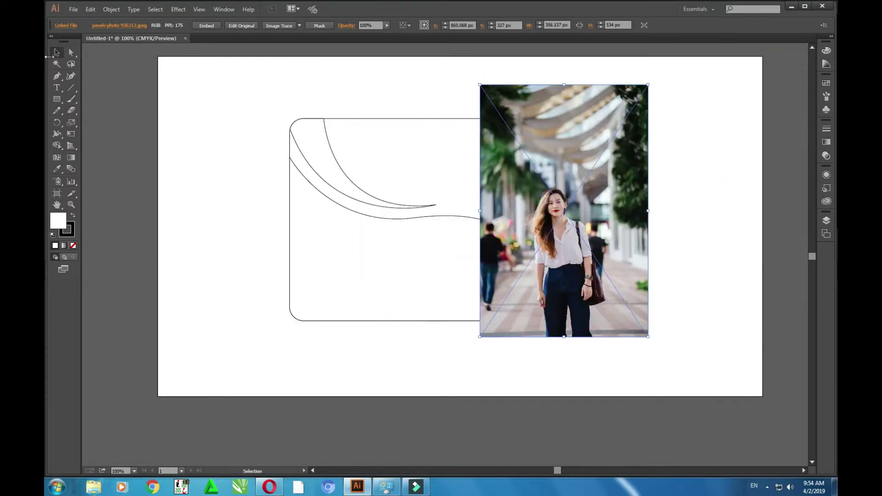
key(ctrl+shift+a)
Step: Move the photo over the card and enlarge it to cover the card
mouse_move(607, 279)
mouse_down()
mouse_move(563, 260)
mouse_move(562, 280)
mouse_up()
scroll(563, 260, down, 1)
drag(590, 164, 640, 90)
drag(580, 219, 530, 109)
drag(590, 296, 673, 424)
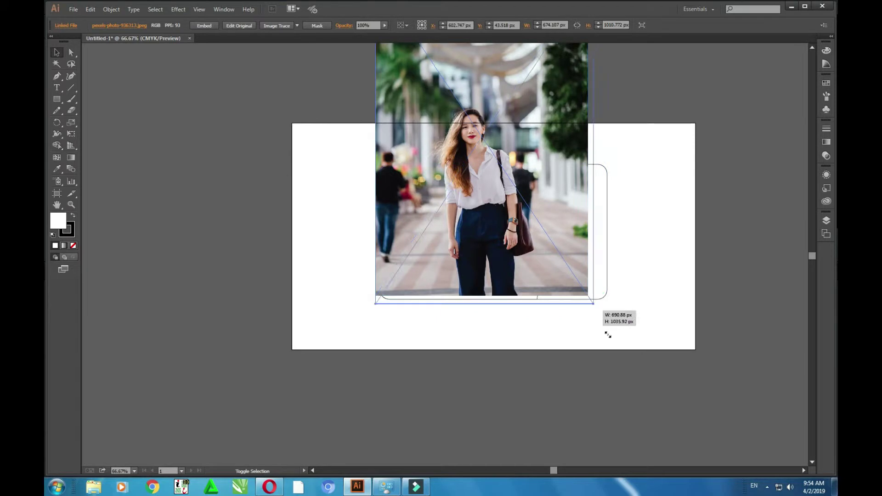
mouse_move(576, 363)
mouse_down()
mouse_move(581, 337)
mouse_move(575, 346)
mouse_move(643, 350)
mouse_up()
Step: Bring the rounded card shape in front of the photo and make a clipping mask
click(440, 187)
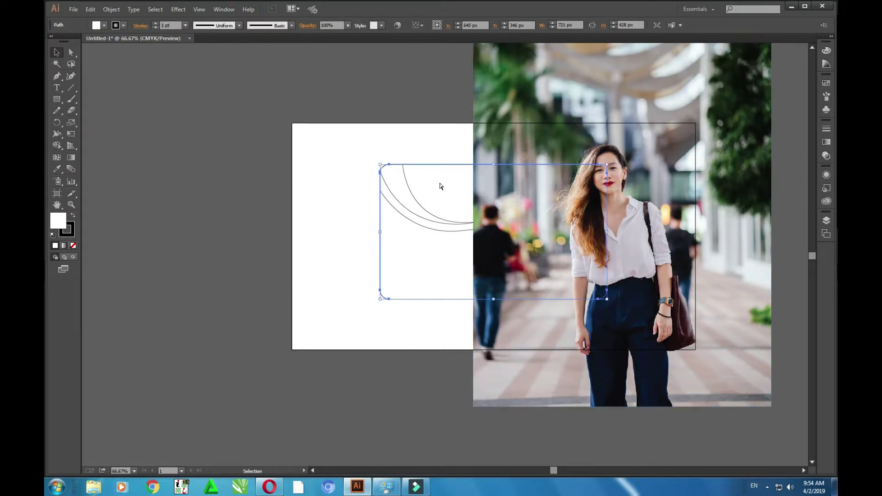
key(v)
shift+click(588, 158)
key(ctrl+shift+bracketright)
mouse_move(653, 73)
mouse_down()
mouse_move(589, 110)
mouse_move(590, 75)
mouse_up()
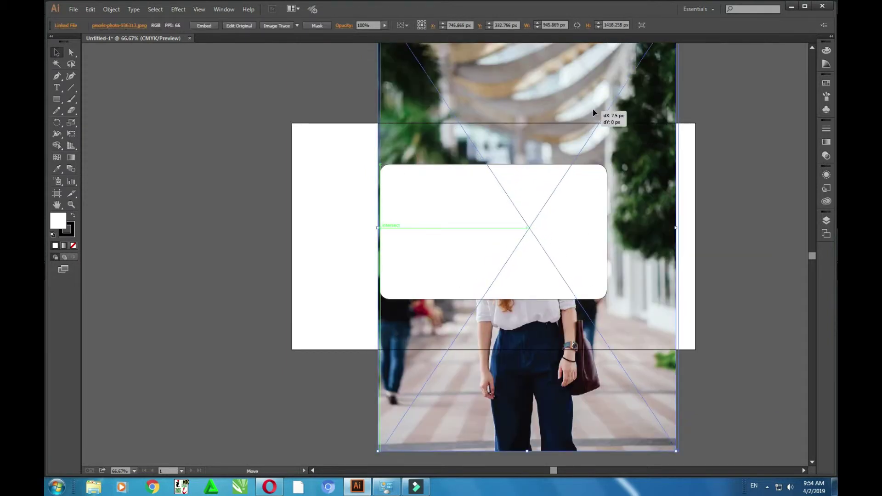
key(Right)
key(Right)
key(Right)
key(Down)
key(Down)
key(Down)
key(Down)
key(Down)
key(Down)
key(Down)
key(Down)
key(shift+Down)
key(shift+Down)
key(shift+Down)
key(shift+Down)
key(shift+Down)
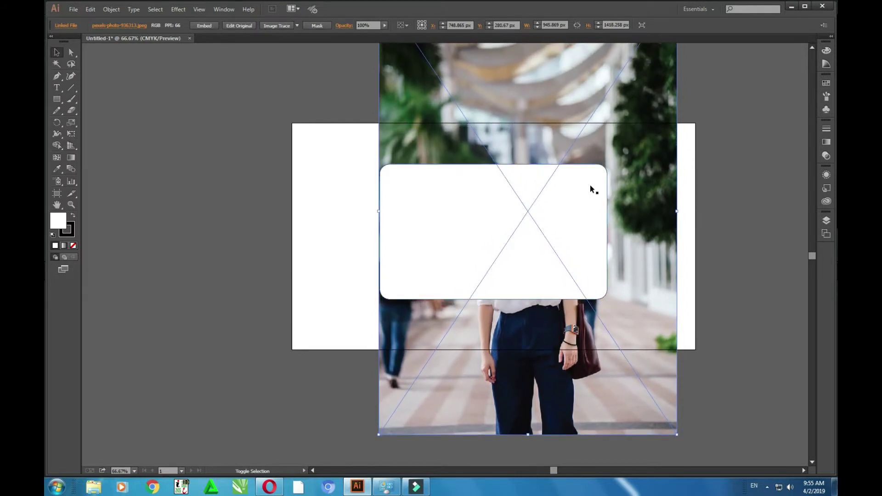
shift+click(590, 185)
right_click(589, 184)
click(620, 238)
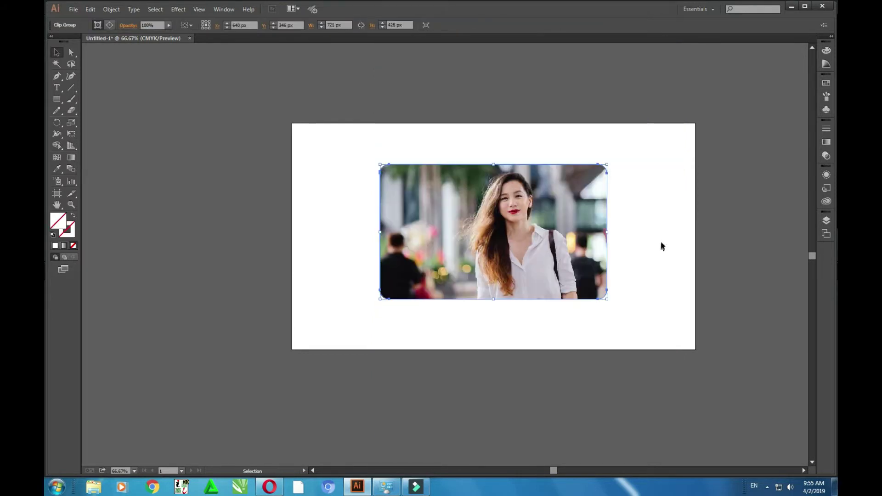
Step: Send the clipped photo to the back, behind the swoosh shapes
drag(553, 231, 687, 239)
key(ctrl+z)
right_click(558, 221)
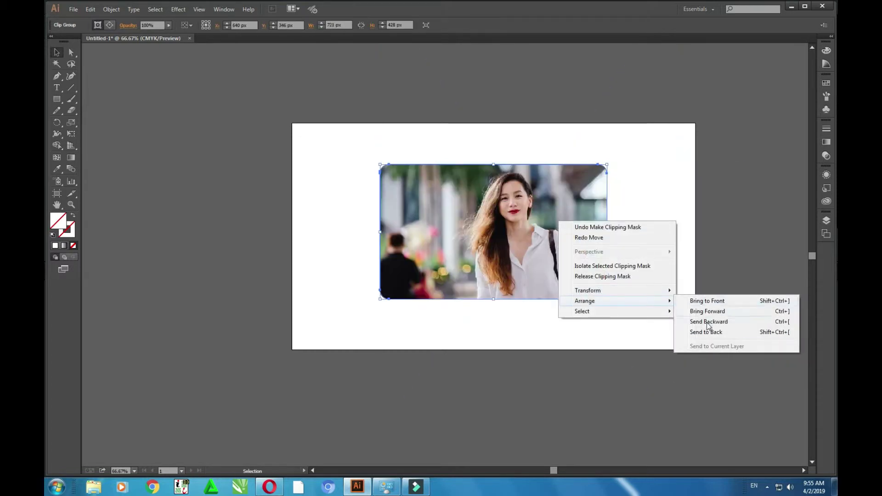
click(712, 330)
Step: Set the white covering shape's fill to None and select the top-left wedge
click(601, 217)
click(73, 245)
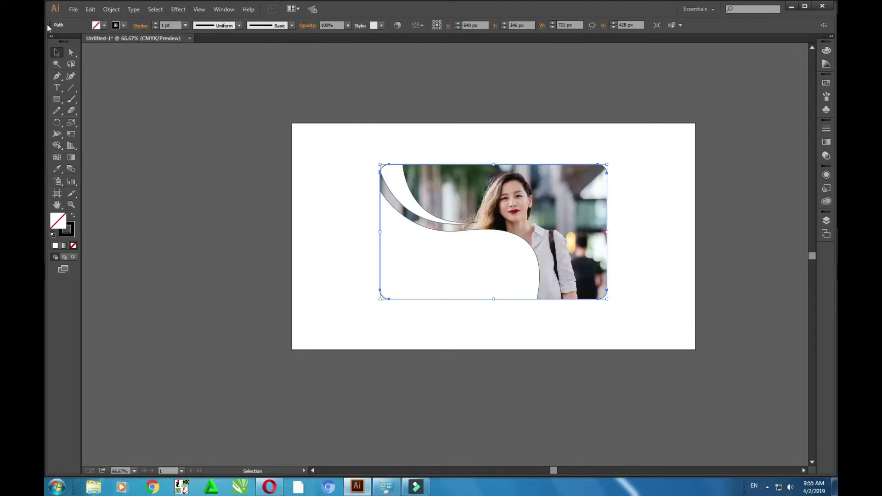
click(655, 331)
scroll(655, 331, up, 1)
alt+scroll(606, 307, up, 1)
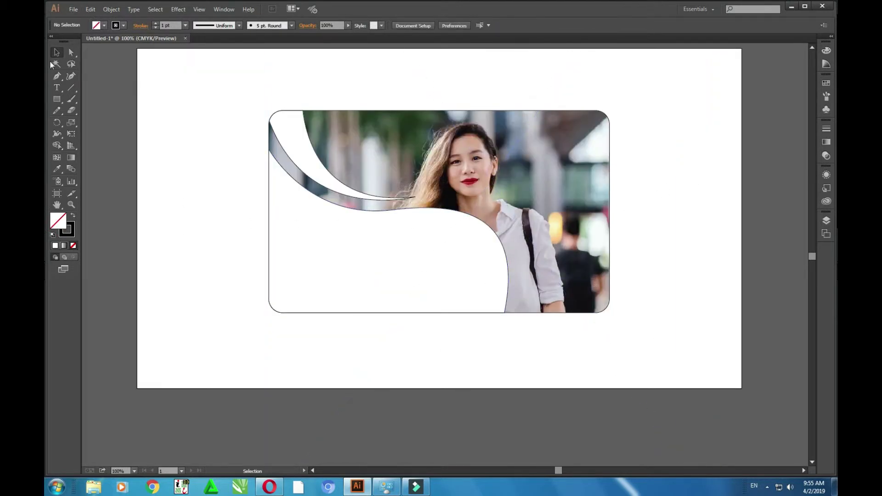
click(289, 133)
click(57, 169)
Step: Fill the top-left wedge and the bottom wave with the same dark green
click(409, 124)
key(ctrl+semicolon)
key(a)
click(292, 263)
key(i)
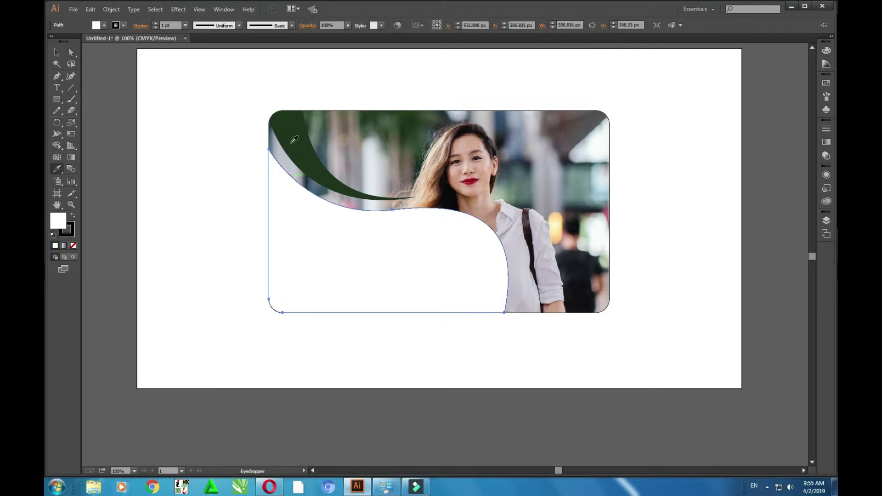
click(290, 133)
key(v)
click(176, 171)
Step: Lower the large green wave shape's opacity to about 50%
key(ctrl+a)
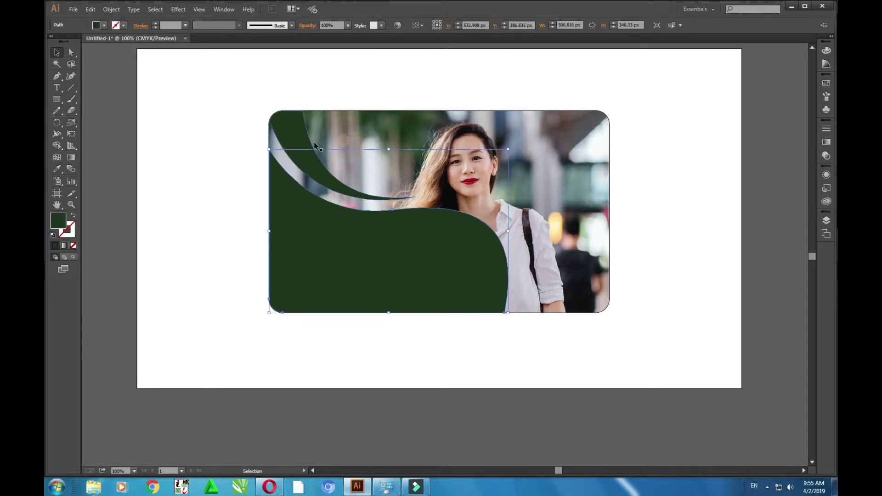
click(74, 245)
click(168, 131)
click(800, 44)
scroll(466, 236, up, 1)
scroll(467, 235, down, 1)
scroll(467, 236, down, 1)
click(466, 236)
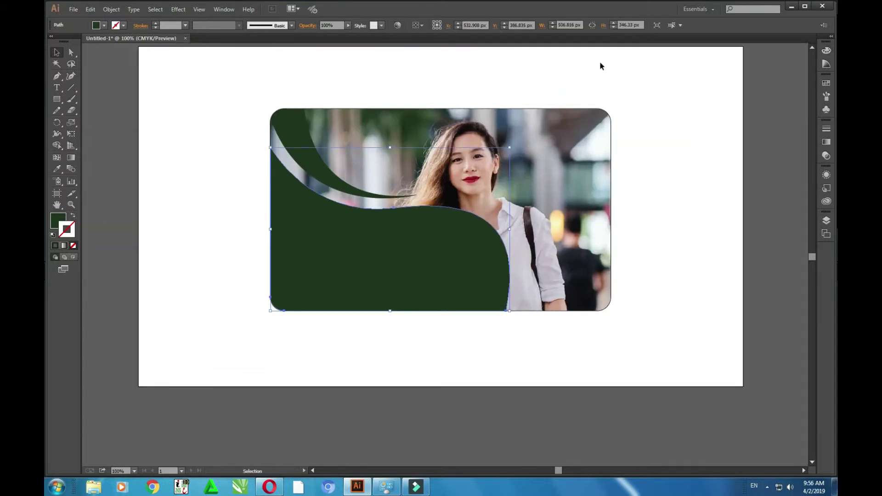
drag(348, 27, 332, 33)
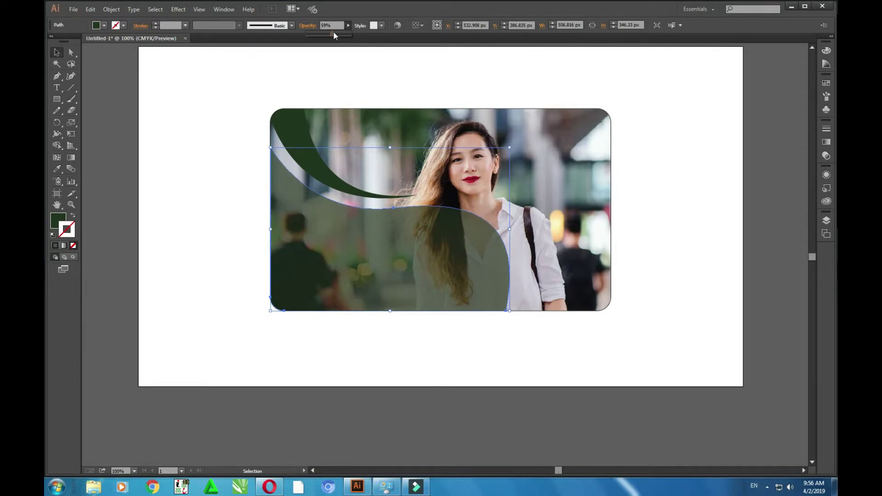
click(51, 54)
Step: Set the top curved green shape's opacity to about 48%
click(300, 127)
drag(348, 25, 317, 33)
click(150, 102)
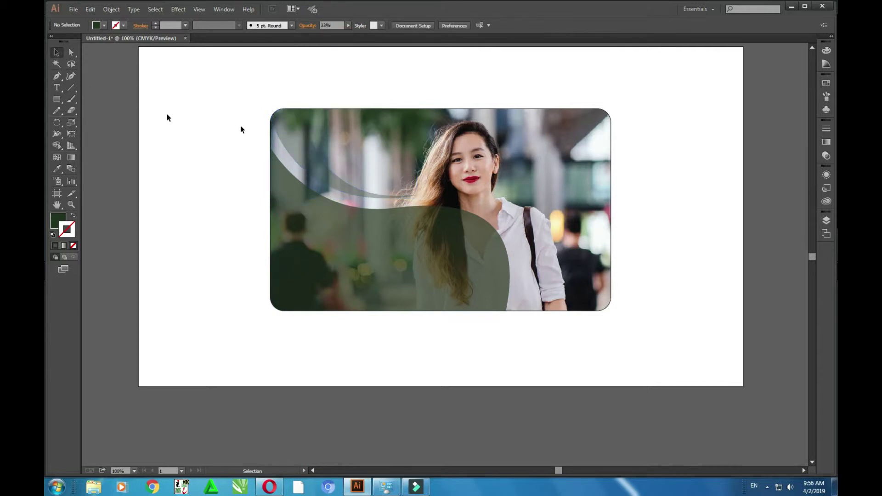
click(280, 131)
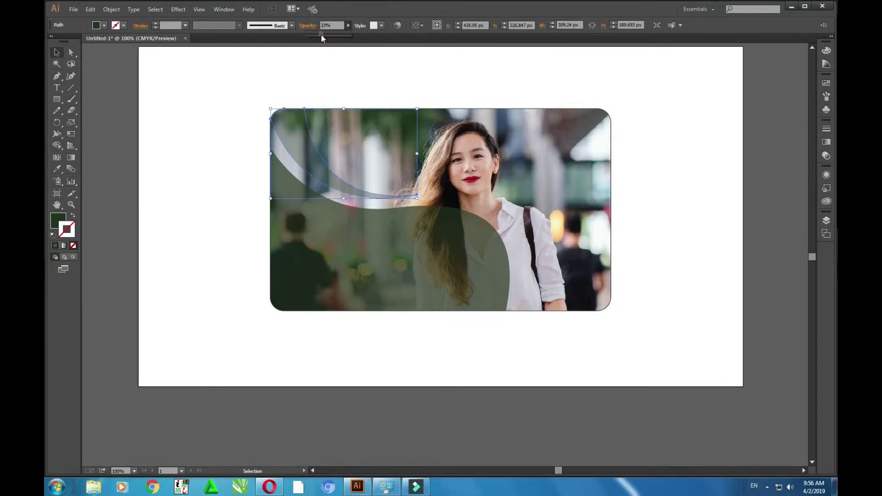
drag(320, 34, 327, 34)
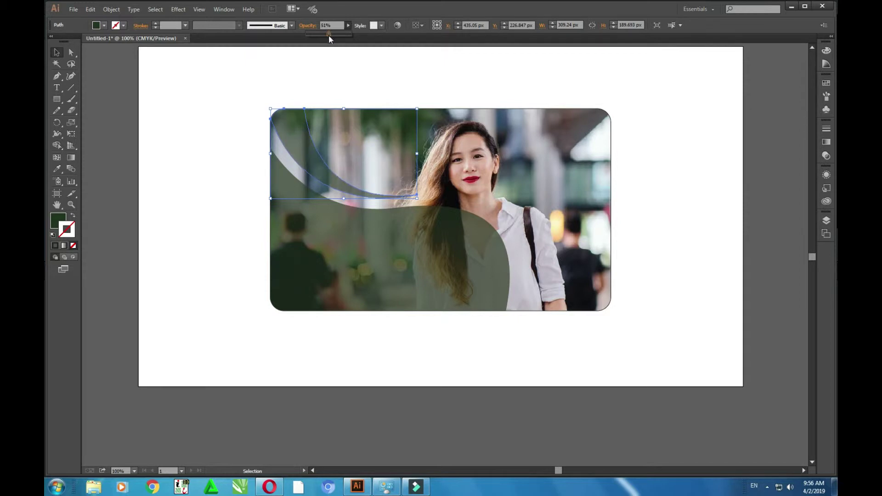
click(448, 346)
scroll(448, 345, down, 1)
scroll(449, 345, up, 1)
Step: Carve a copy of the lower wave down to its curved edge and place it back on the wave
scroll(439, 353, down, 1)
mouse_move(382, 266)
mouse_down()
mouse_move(279, 378)
mouse_move(269, 377)
mouse_up()
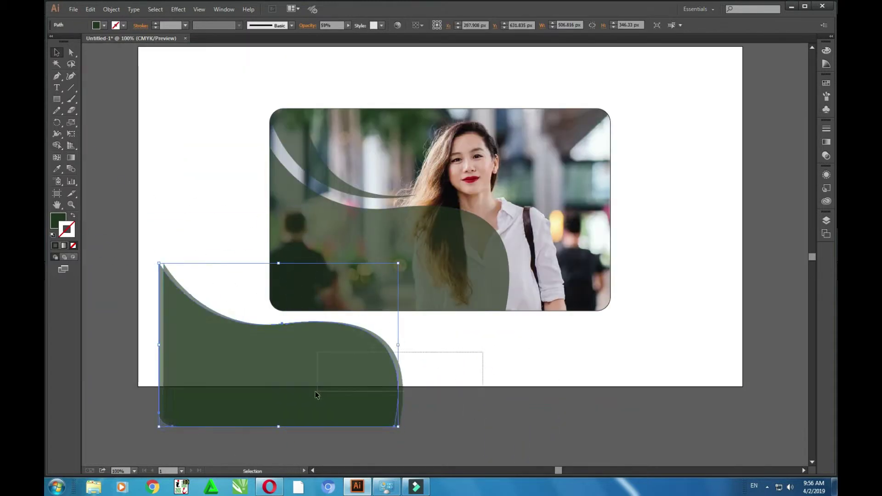
key(shift+m)
drag(158, 312, 182, 352)
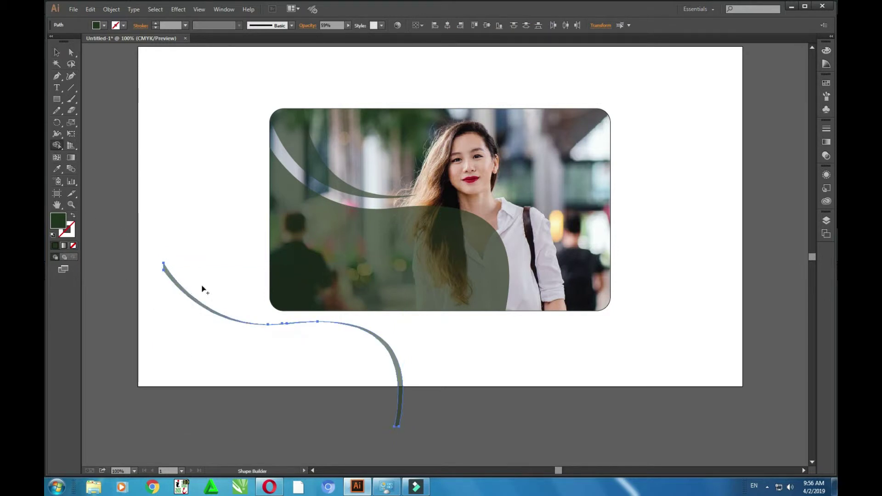
key(v)
click(171, 338)
mouse_move(401, 385)
mouse_down()
mouse_move(501, 272)
mouse_move(519, 281)
mouse_up()
Step: Give the curved edge path the shirt's light grey fill
alt+scroll(502, 272, up, 2)
alt+scroll(501, 272, up, 1)
alt+scroll(520, 281, down, 2)
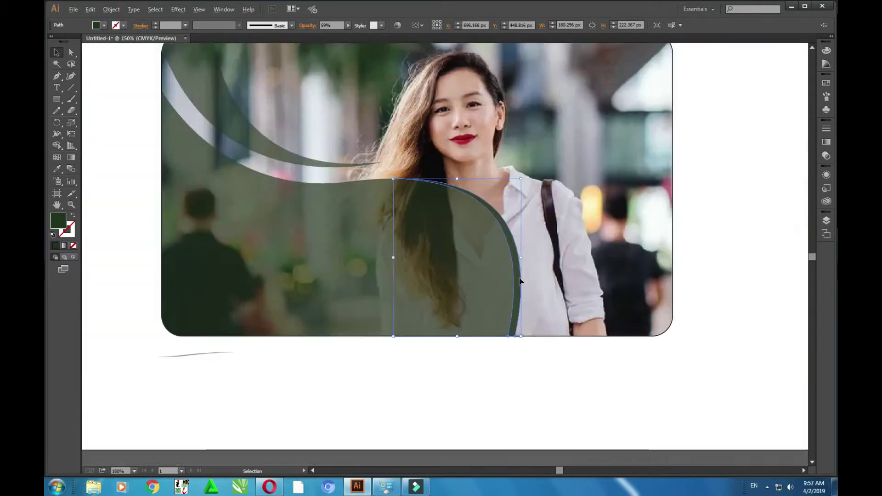
drag(404, 330, 384, 351)
key(i)
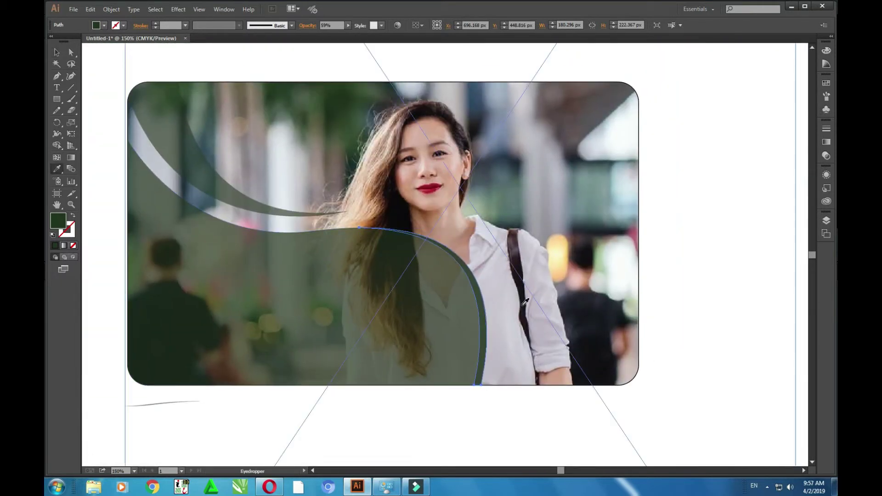
click(506, 306)
key(v)
click(701, 313)
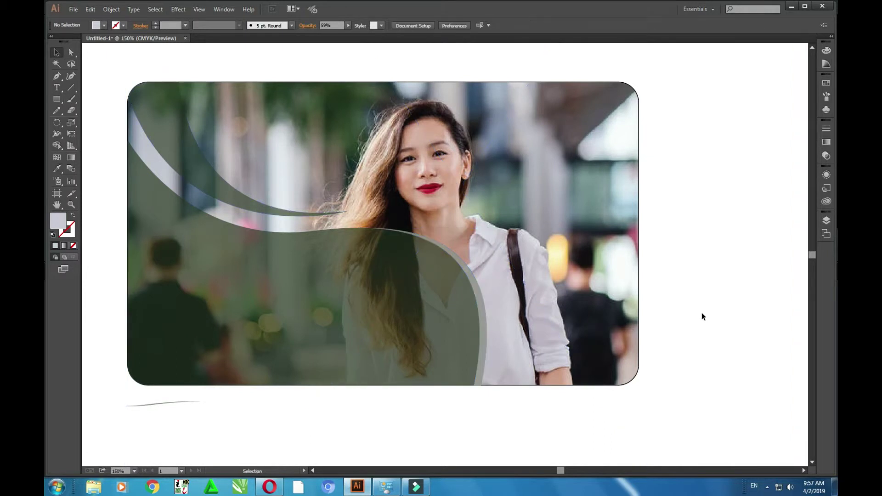
Step: Set the grey curve's opacity to 85%
scroll(701, 313, down, 1)
alt+scroll(702, 313, down, 1)
alt+scroll(702, 312, up, 1)
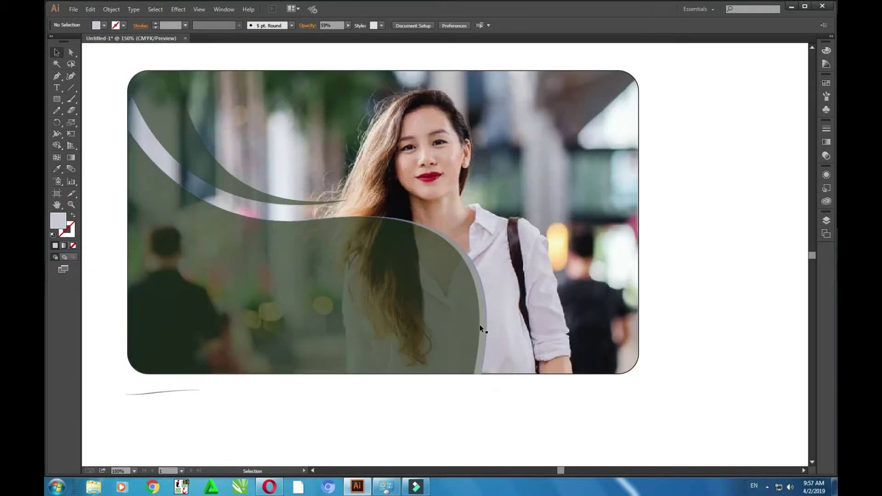
click(483, 301)
click(348, 25)
drag(333, 34, 344, 33)
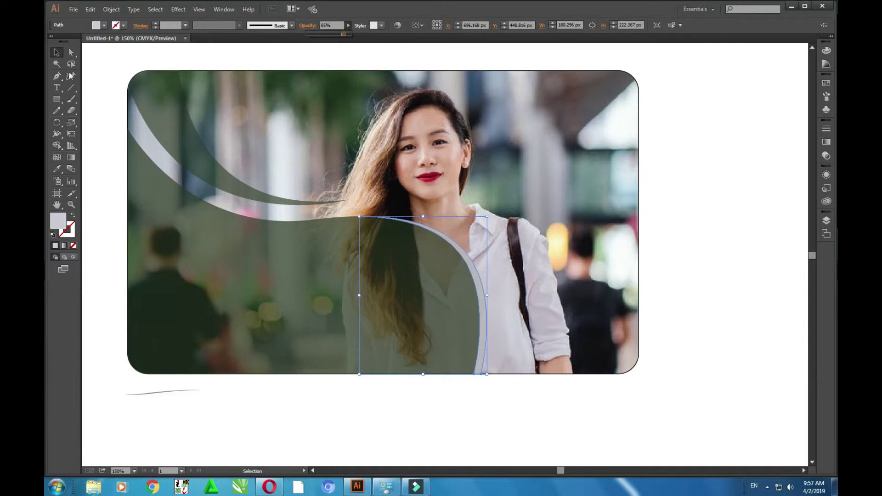
click(791, 331)
Step: Fill the curve with white and raise its opacity to 100%
click(481, 299)
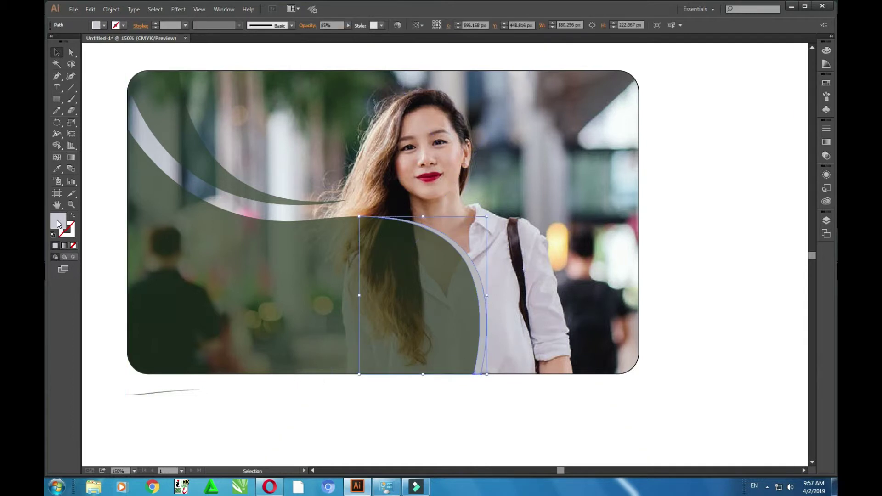
double_click(59, 224)
click(321, 174)
click(538, 181)
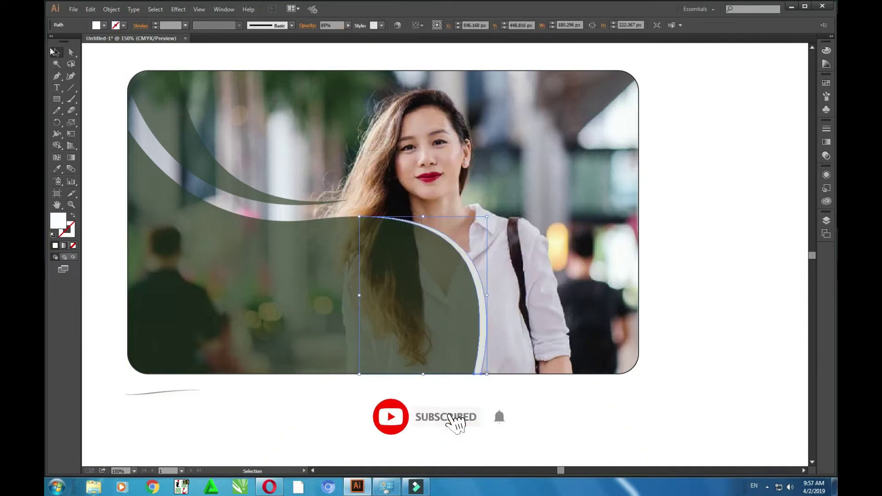
click(348, 26)
drag(342, 33, 361, 34)
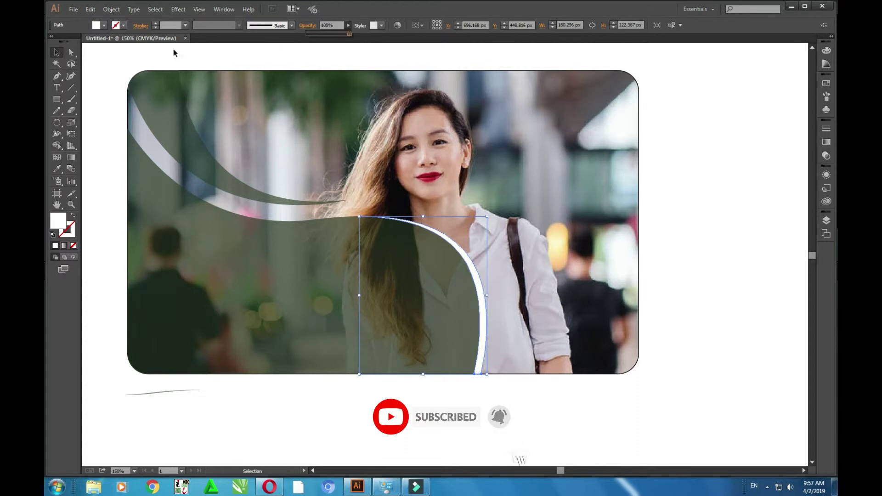
click(662, 283)
scroll(660, 279, down, 1)
scroll(552, 358, down, 1)
scroll(547, 357, up, 1)
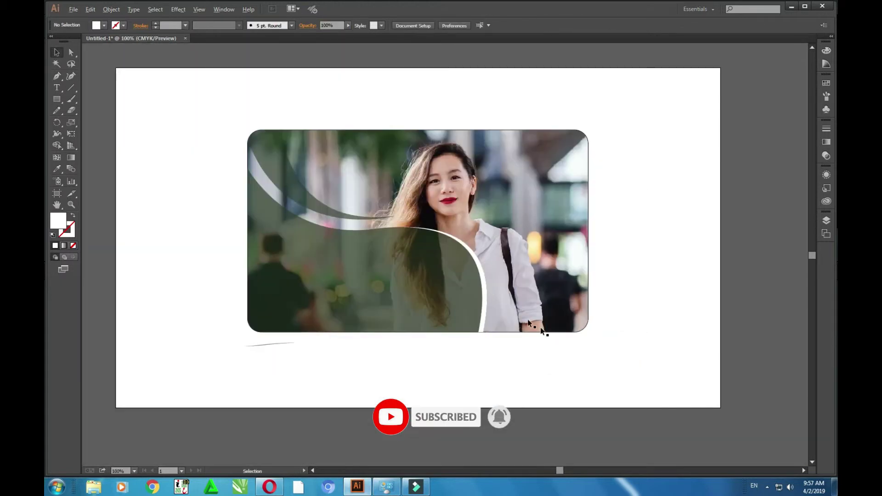
Step: Give the thin top-left curve a white fill sampled from the photo's curve
mouse_move(276, 177)
mouse_down()
mouse_move(138, 154)
mouse_move(174, 210)
mouse_up()
scroll(138, 154, up, 1)
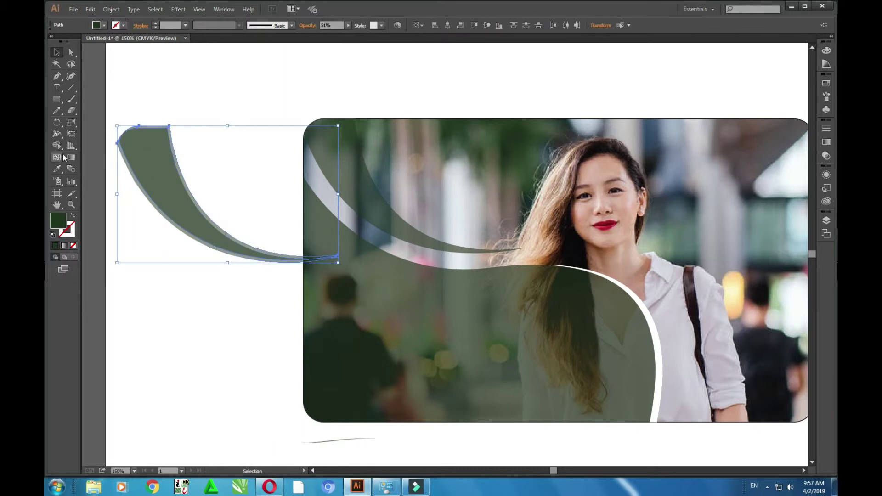
key(ctrl+z)
key(ctrl+z)
key(ctrl+z)
click(153, 195)
key(i)
click(660, 326)
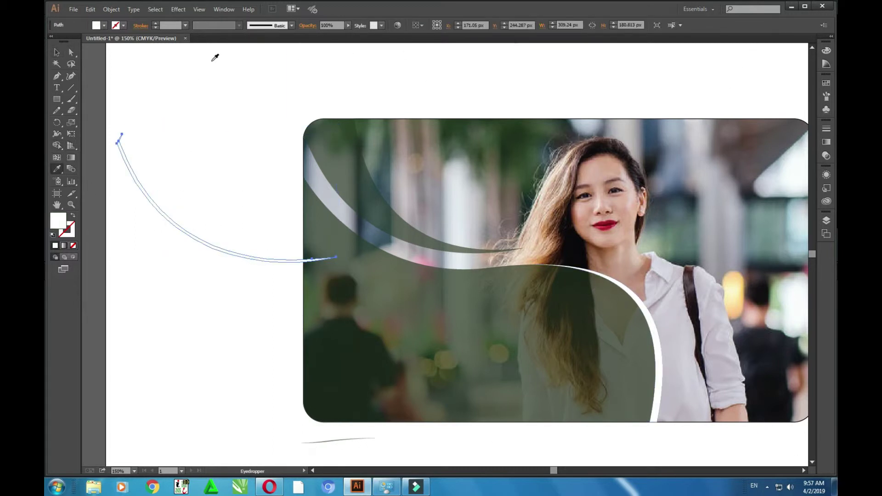
Step: Move the white curve onto the upper swoosh's edge and review the whole card
click(58, 52)
drag(188, 230, 371, 220)
click(232, 257)
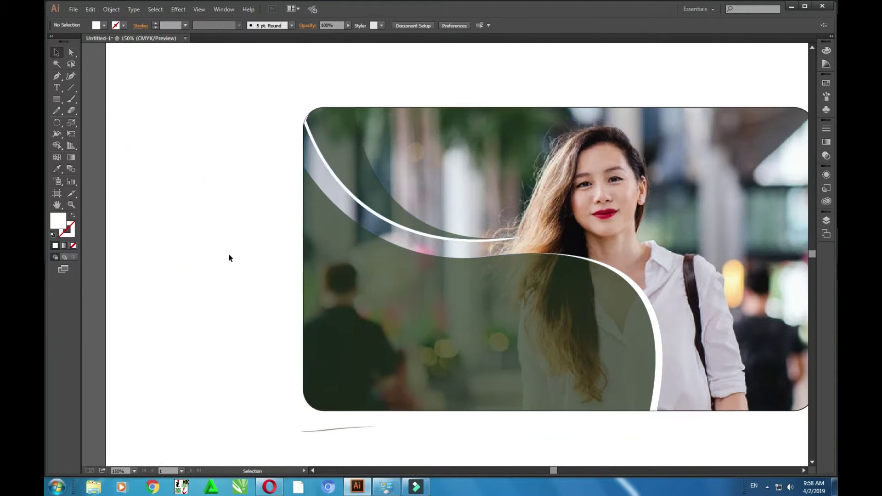
key(ctrl+minus)
drag(231, 258, 165, 236)
click(57, 64)
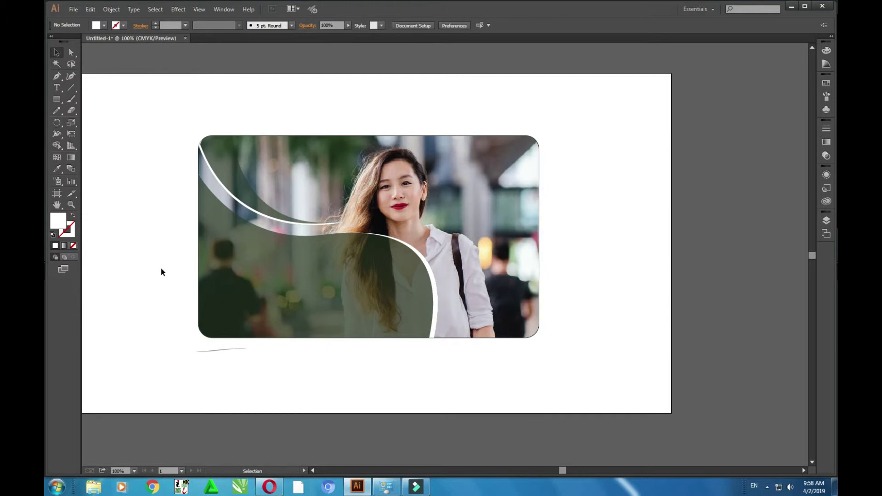
click(220, 352)
click(397, 355)
key(ctrl+minus)
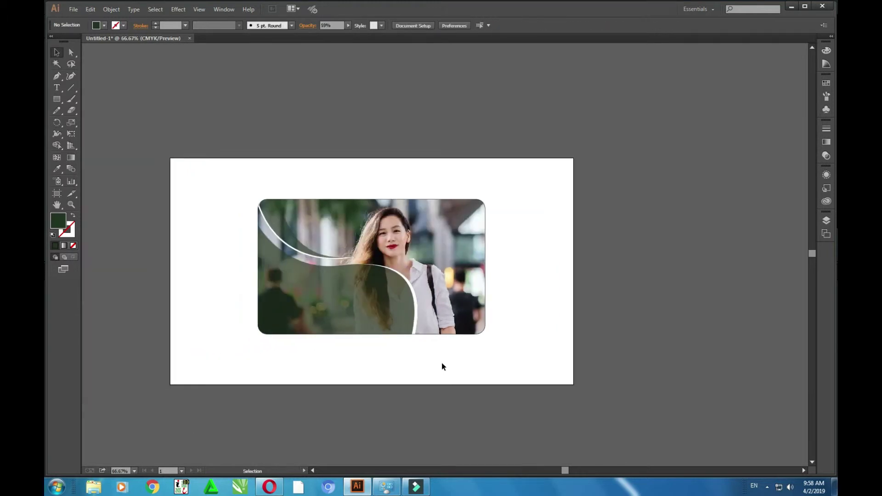
key(ctrl+plus)
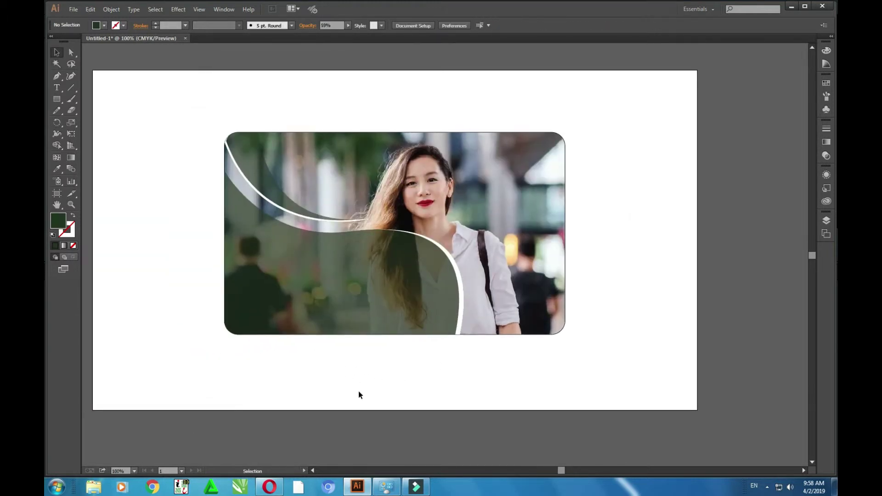
Step: Add the text ALINA in white on the green swoosh
scroll(432, 372, up, 1)
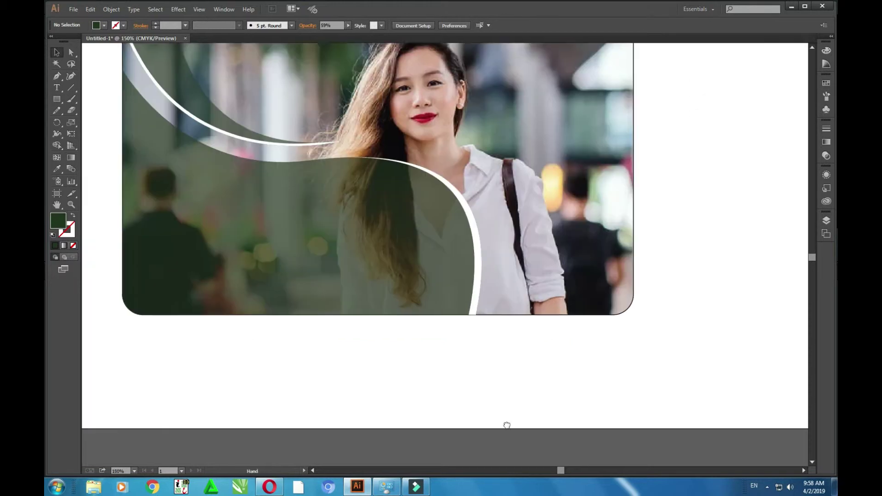
drag(507, 425, 532, 441)
key(t)
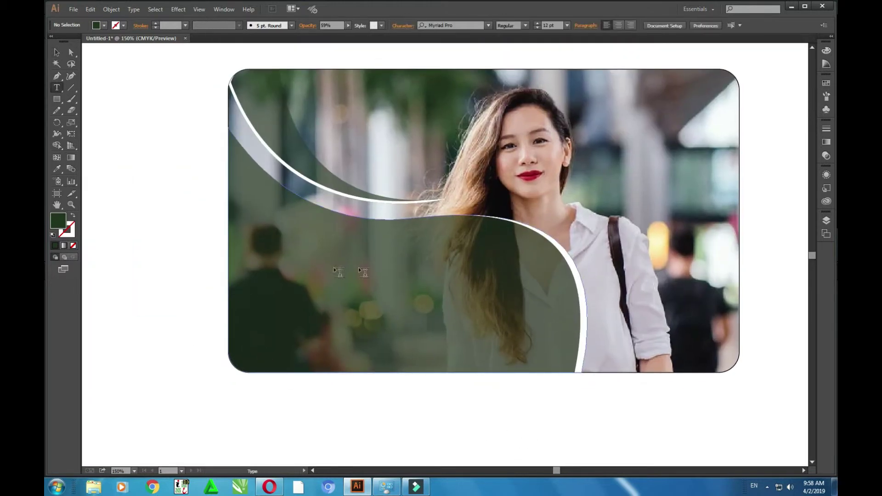
double_click(57, 221)
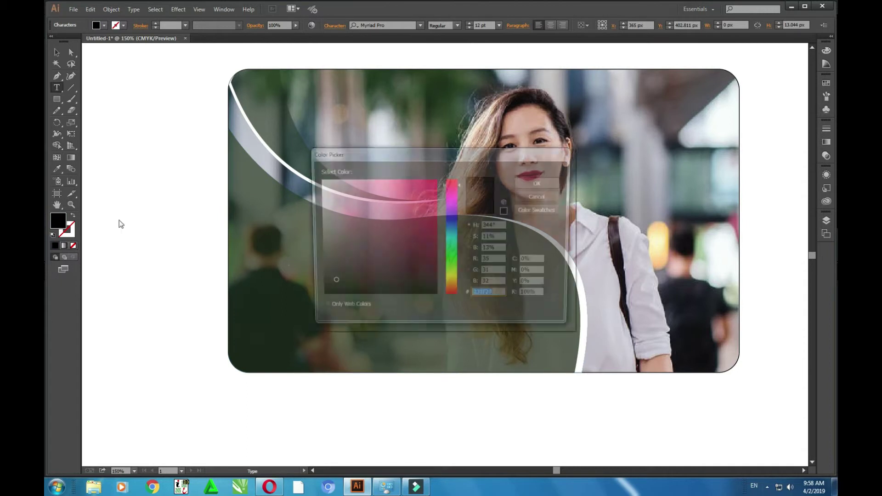
click(541, 182)
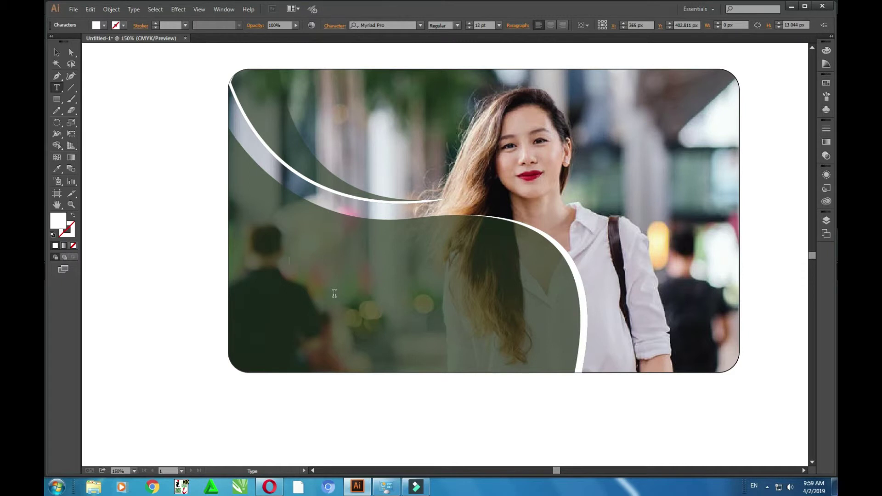
key(v)
click(300, 260)
mouse_move(311, 266)
mouse_down()
mouse_move(442, 321)
mouse_move(375, 279)
mouse_move(548, 269)
mouse_up()
click(416, 288)
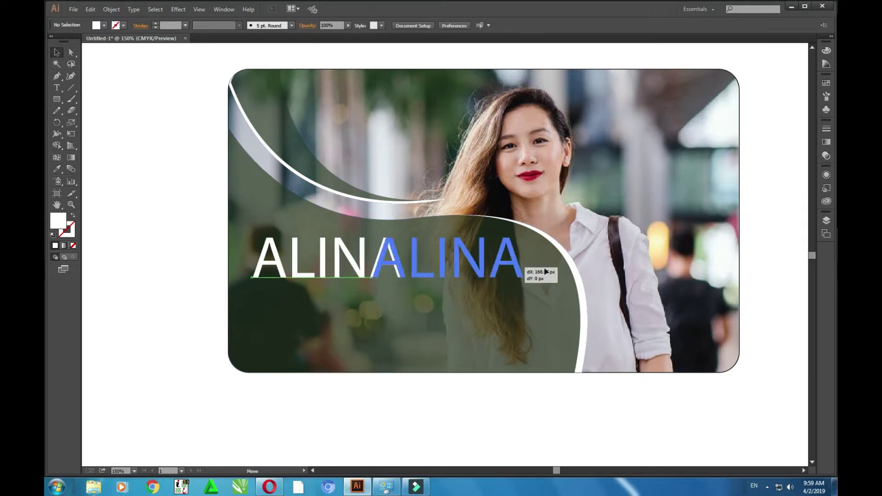
key(t)
key(ctrl+z)
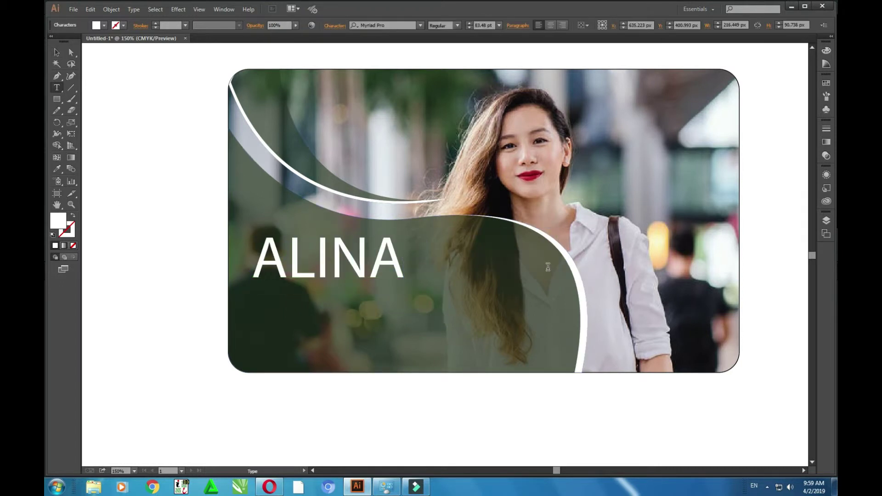
text(JACK)
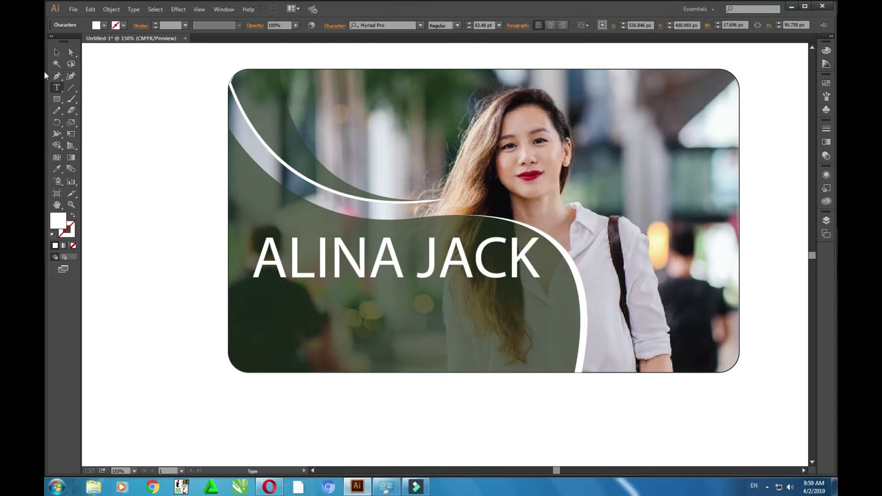
key(Escape)
drag(465, 267, 459, 267)
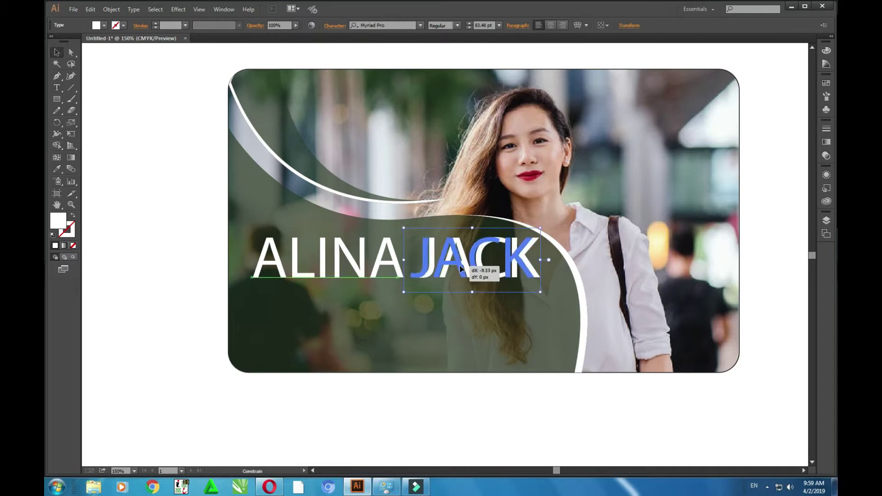
click(390, 25)
text(A)
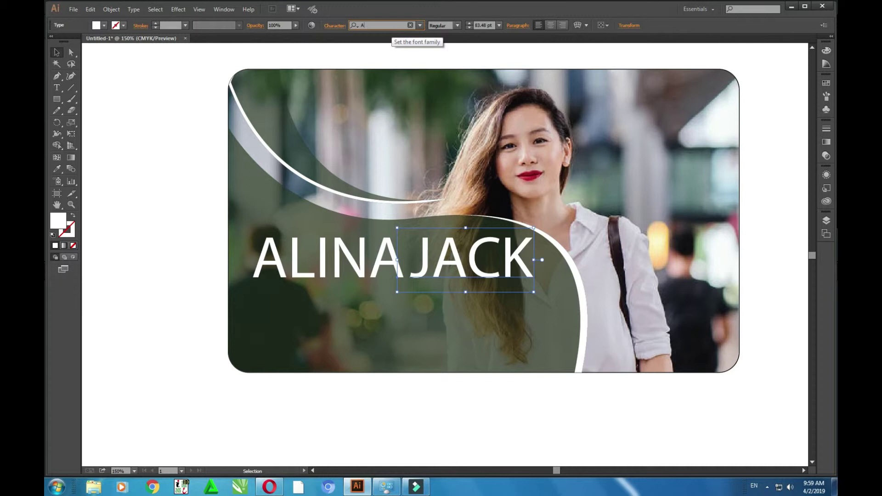
text(K)
key(Down)
key(Down)
key(Down)
key(Escape)
click(375, 24)
text(AKR)
key(Down)
key(Down)
key(Down)
key(Down)
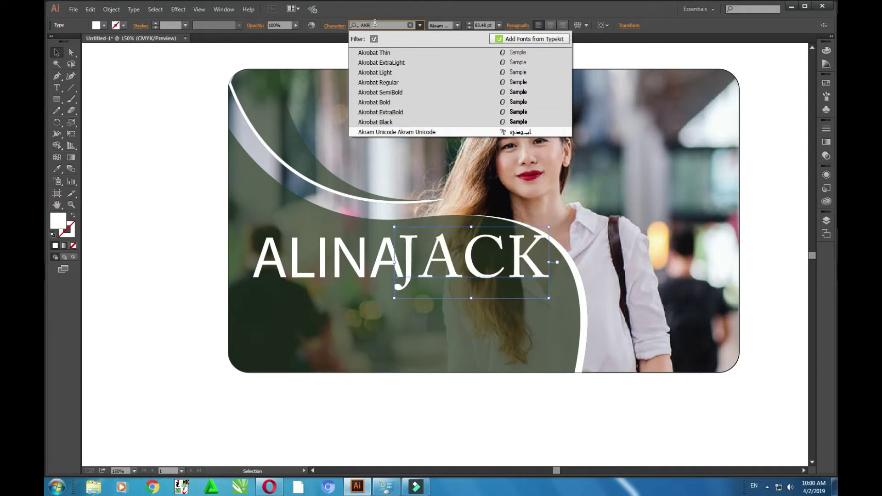
key(Down)
key(Up)
key(Up)
key(Down)
key(Return)
drag(474, 288, 458, 288)
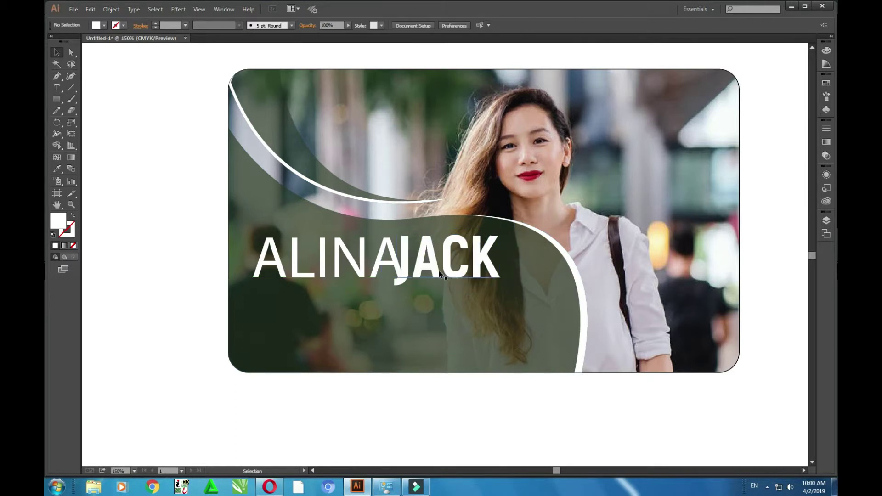
drag(438, 275, 439, 275)
key(i)
click(531, 174)
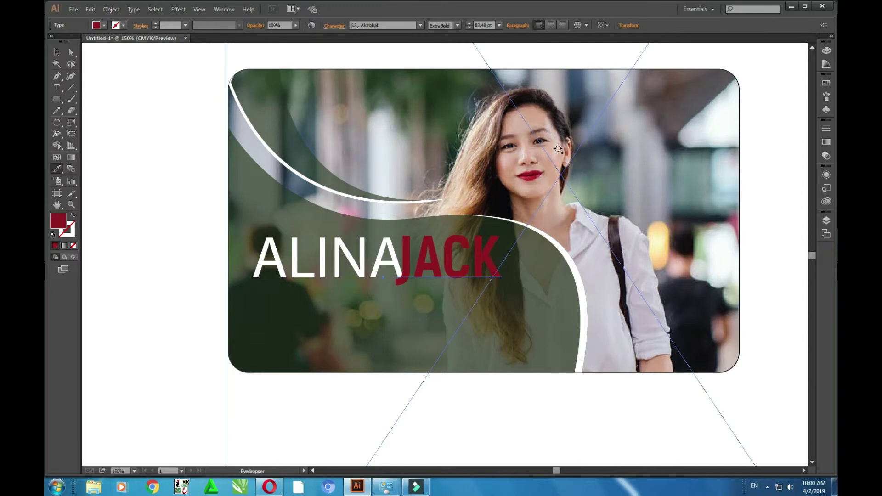
key(v)
click(177, 352)
scroll(193, 345, down, 1)
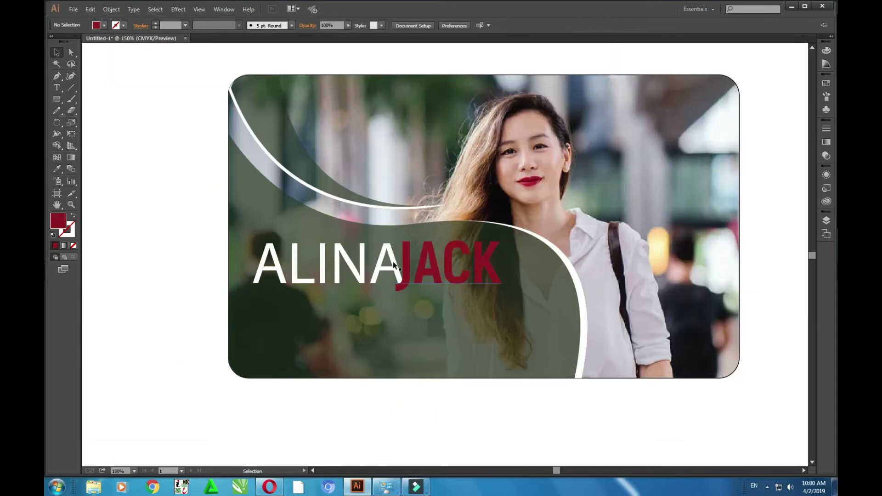
click(409, 274)
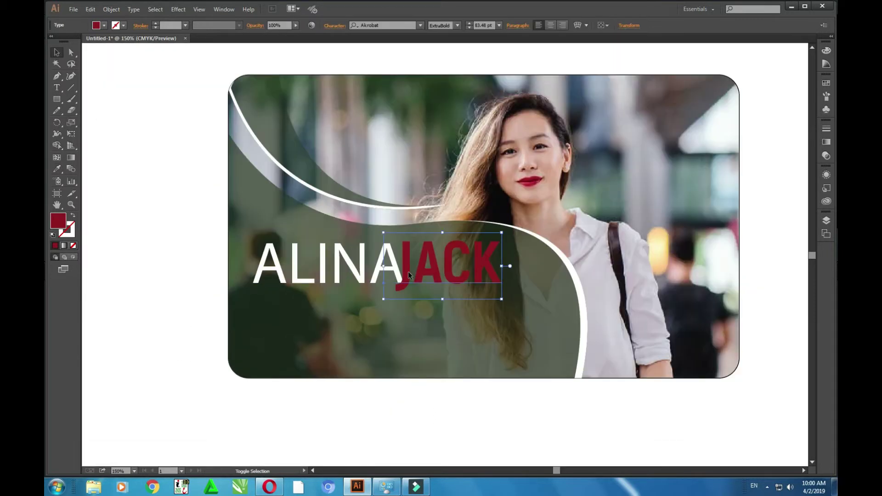
shift+click(354, 276)
drag(501, 232, 468, 243)
drag(417, 283, 417, 271)
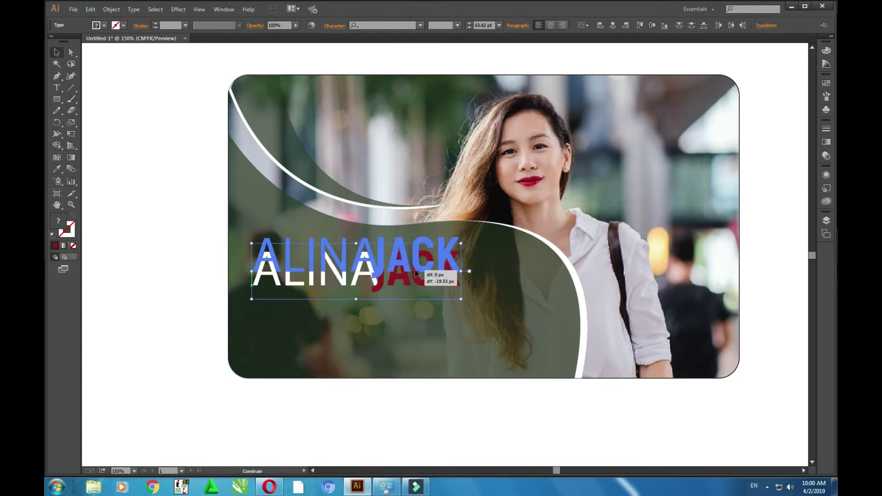
click(115, 234)
Step: Give the upper-left white curve a grey-blue fill
scroll(197, 276, down, 1)
click(305, 163)
key(i)
click(528, 170)
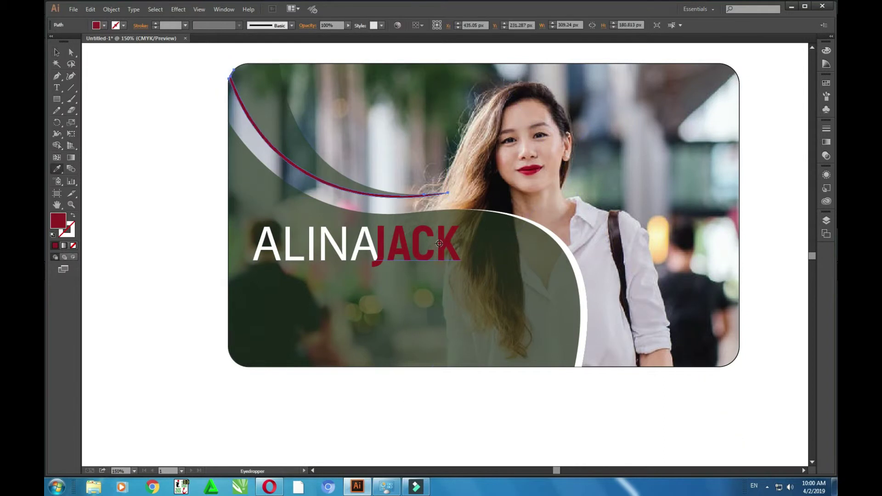
click(602, 108)
key(v)
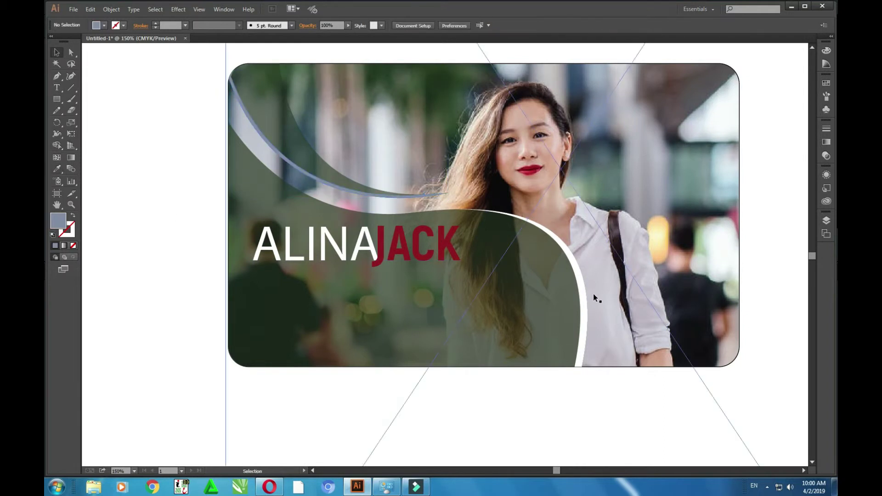
Step: Copy the grey-blue fill onto the right white curve
click(583, 289)
key(i)
click(301, 171)
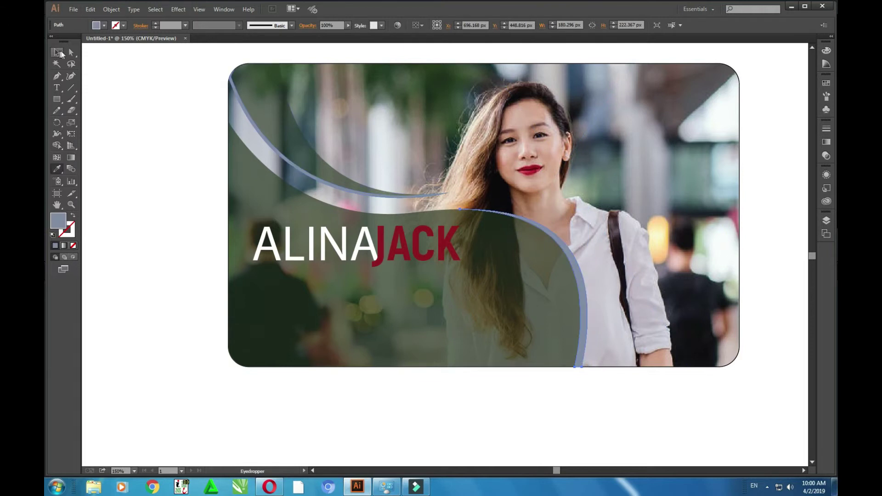
click(57, 52)
key(ctrl+shift+a)
key(ctrl+minus)
key(ctrl+minus)
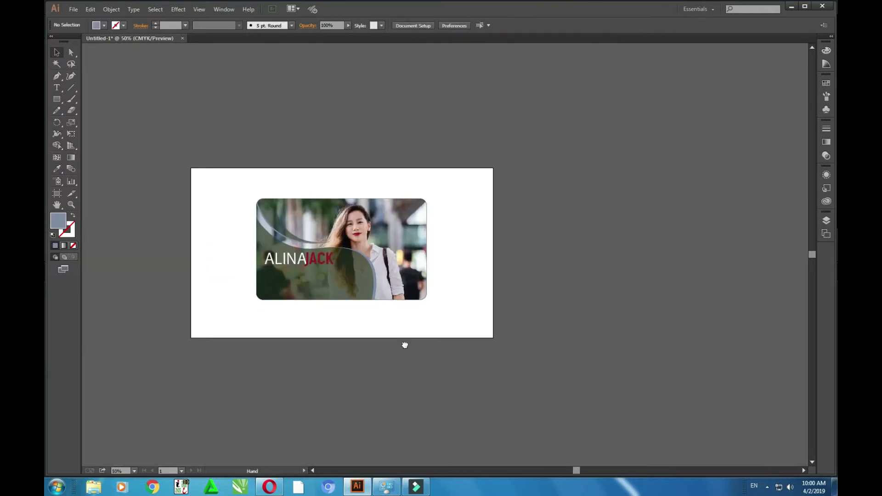
key(ctrl+plus)
key(ctrl+plus)
Step: Nudge JACK right and place a small copy of ALINA below the name
drag(289, 175, 294, 180)
click(346, 348)
key(ctrl+plus)
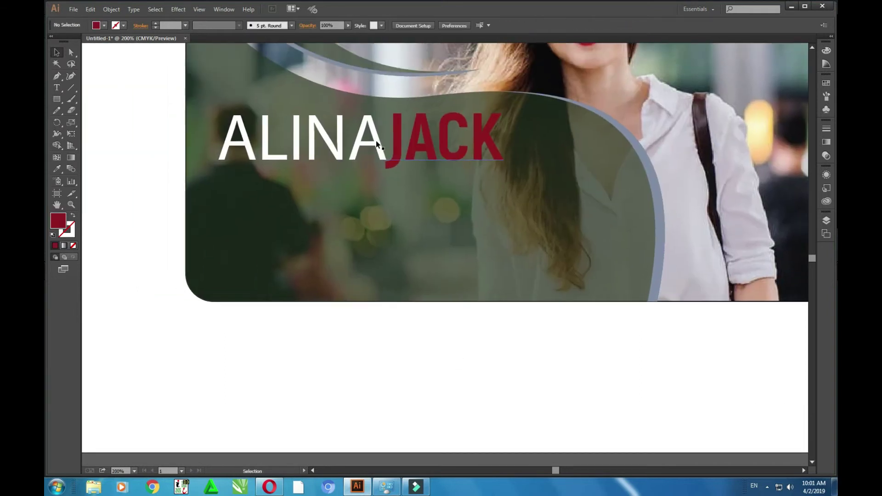
drag(376, 141, 377, 181)
key(ctrl+z)
drag(357, 148, 356, 210)
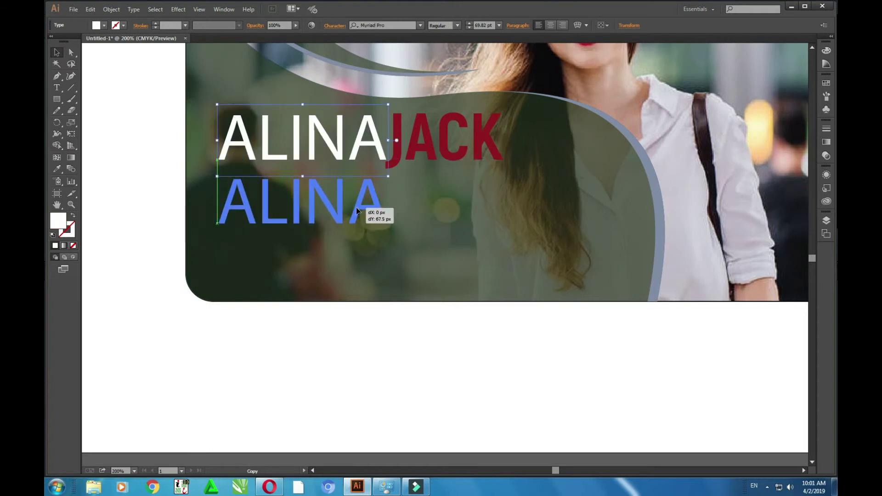
drag(388, 240, 316, 191)
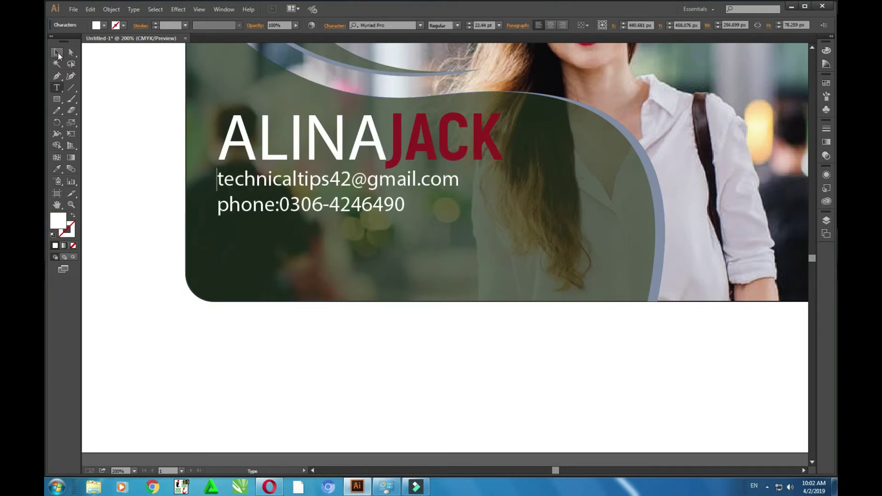
Step: Type the 'email :-' line and the address line into the copied text
text(E)
key(BackSpace)
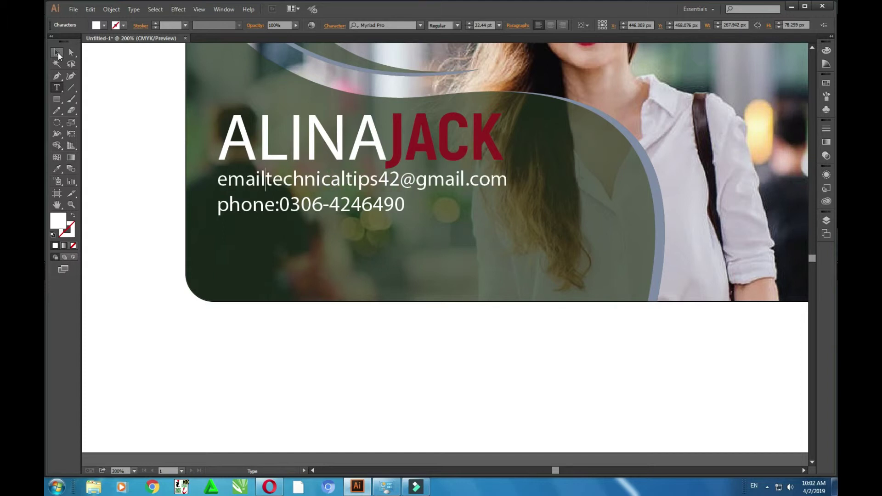
text( :)
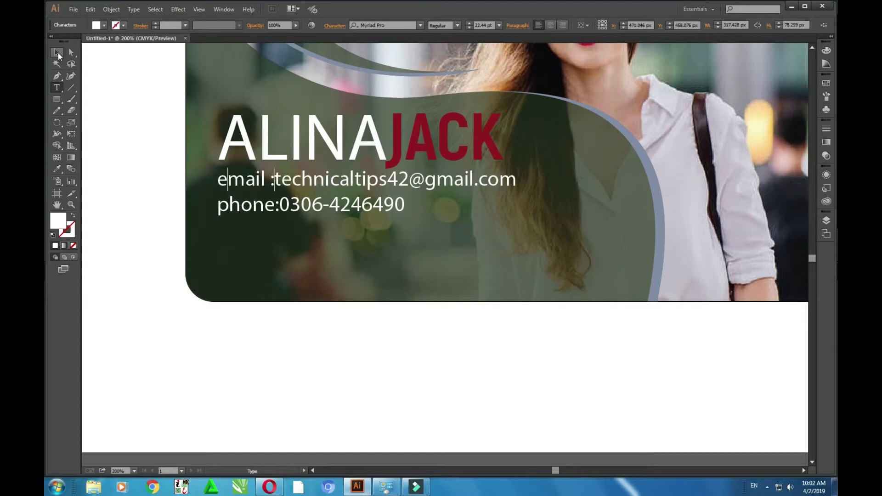
text(-)
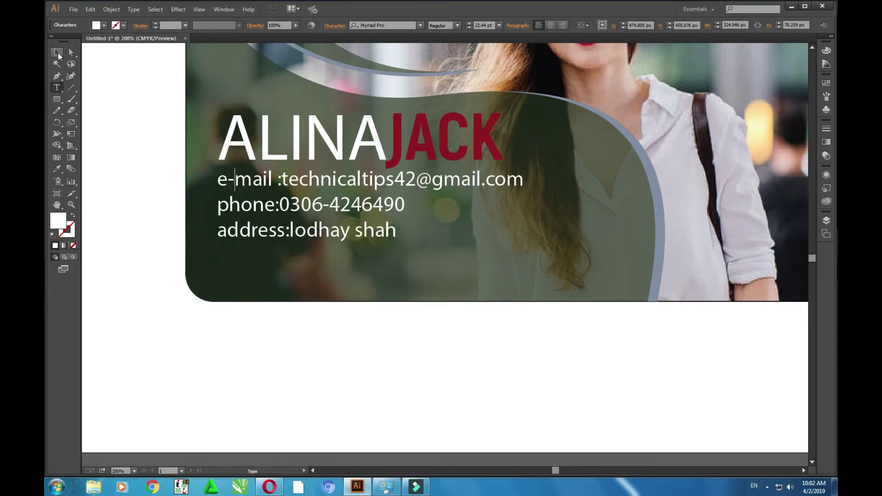
text(lahore pakistan)
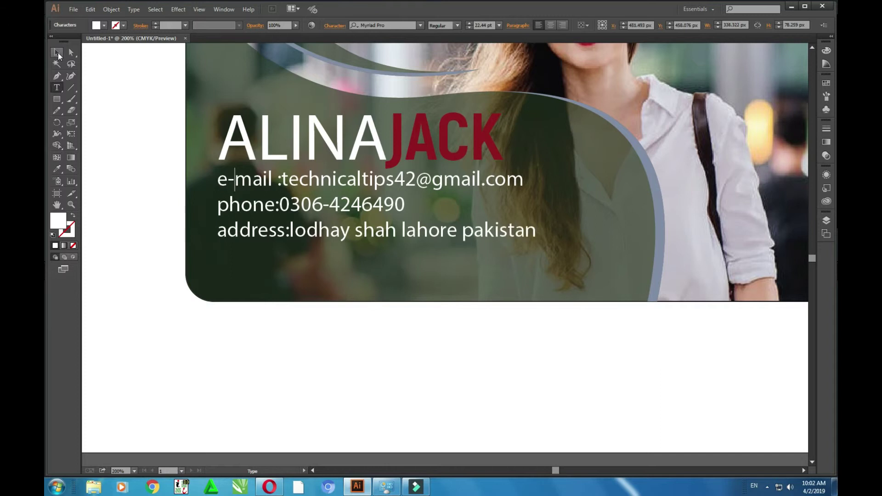
Step: Move the phone line below the address and set it in News701 BT Bold
drag(217, 205, 412, 205)
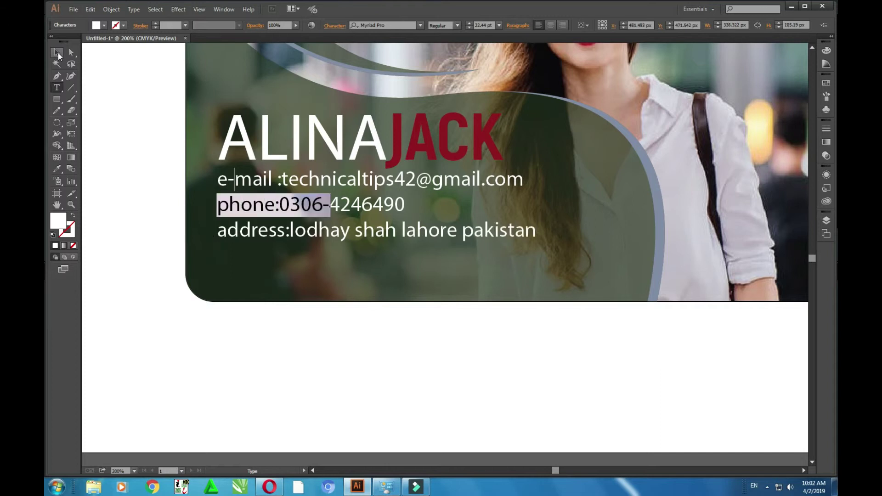
key(BackSpace)
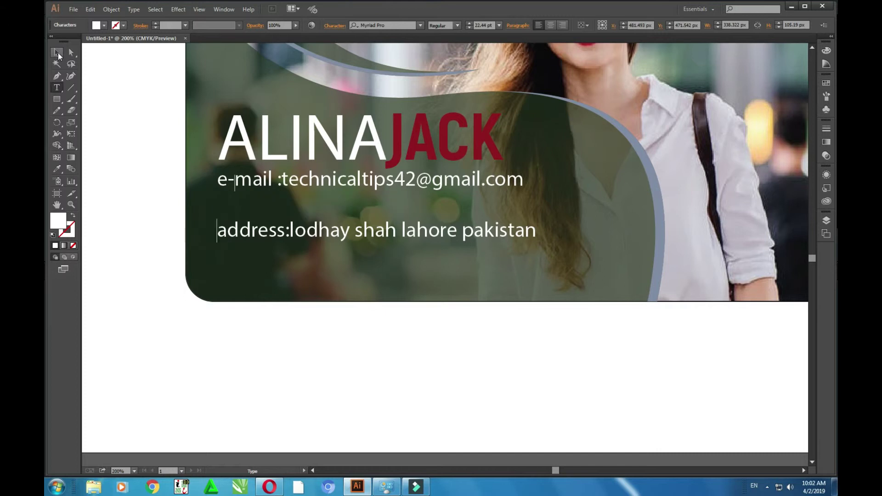
key(BackSpace)
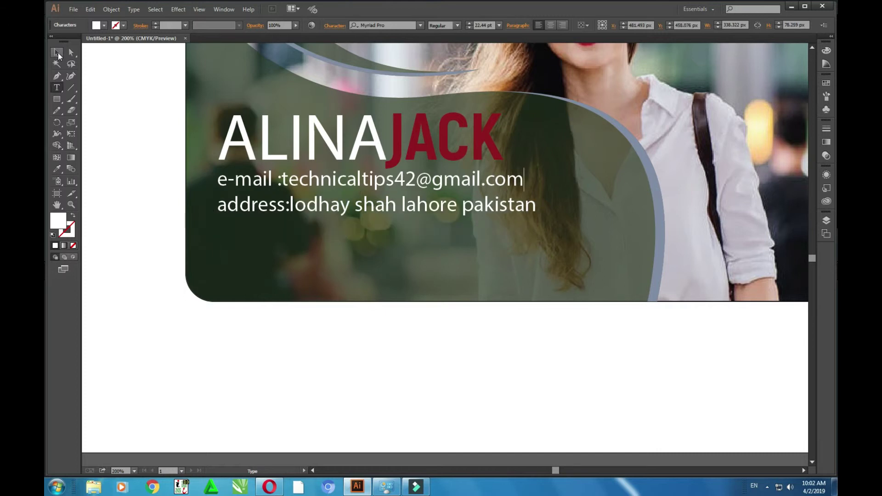
key(ctrl+z)
key(ctrl+z)
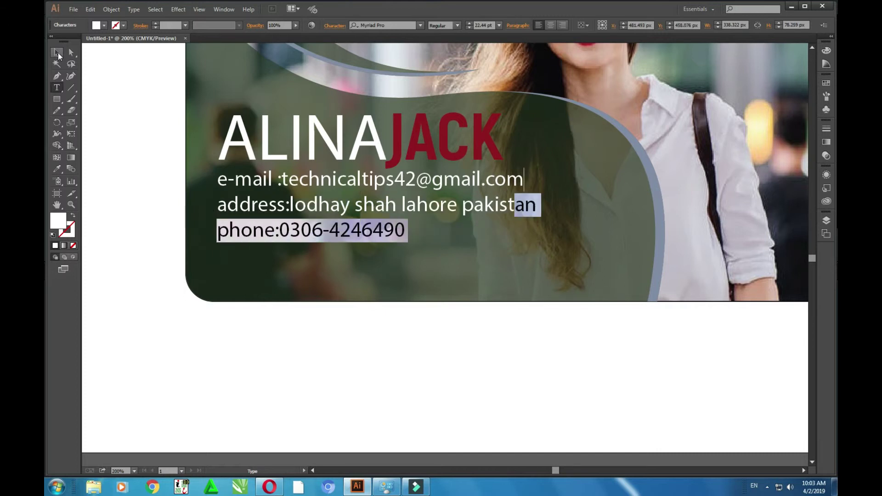
click(410, 25)
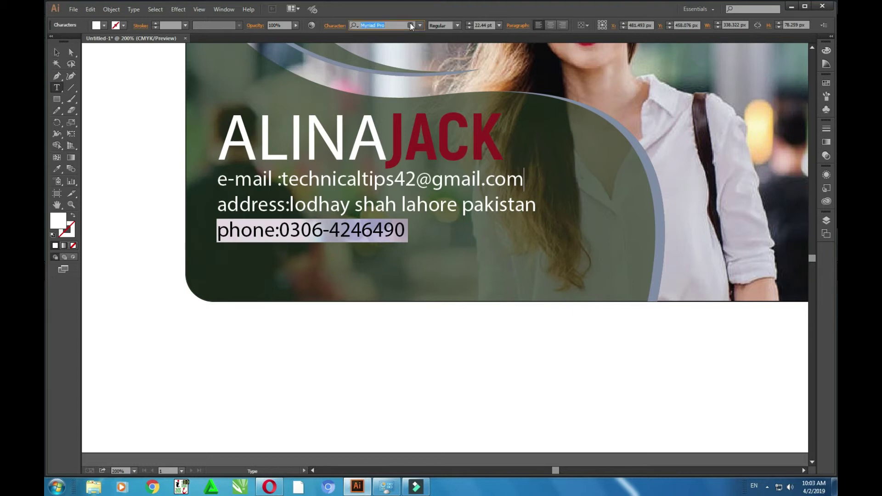
key(Down)
Step: Move the contact text block lower on the card and shrink it slightly
click(56, 52)
click(238, 390)
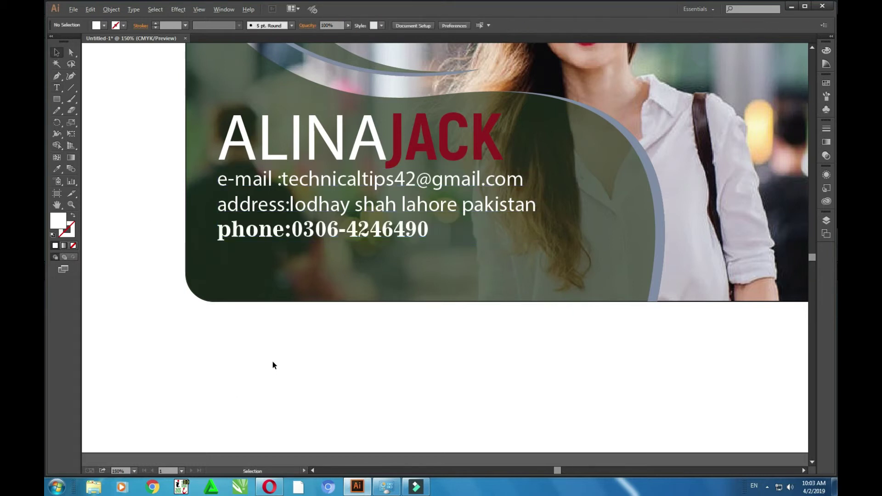
key(ctrl+1)
click(317, 304)
drag(317, 303, 317, 324)
drag(405, 289, 366, 297)
Step: Draw a square beside the card, rotate it into a diamond, and duplicate it slightly lower
click(367, 360)
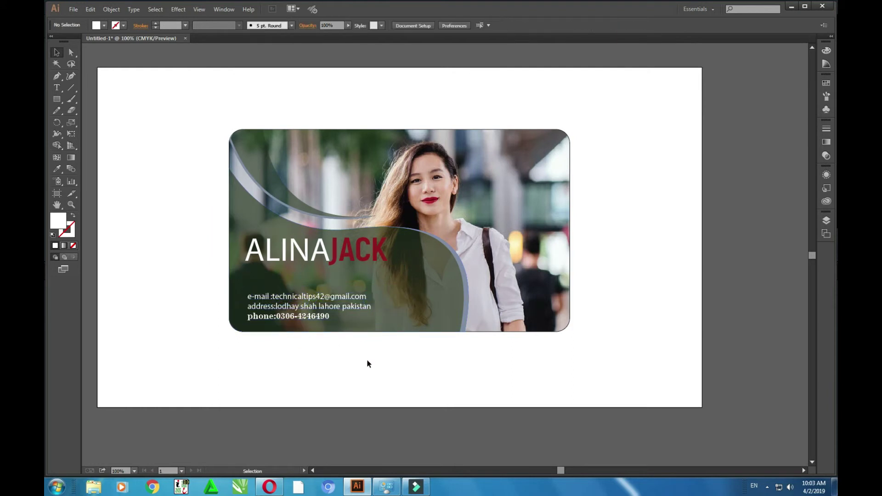
scroll(367, 360, down, 1)
scroll(368, 365, up, 1)
scroll(380, 373, up, 1)
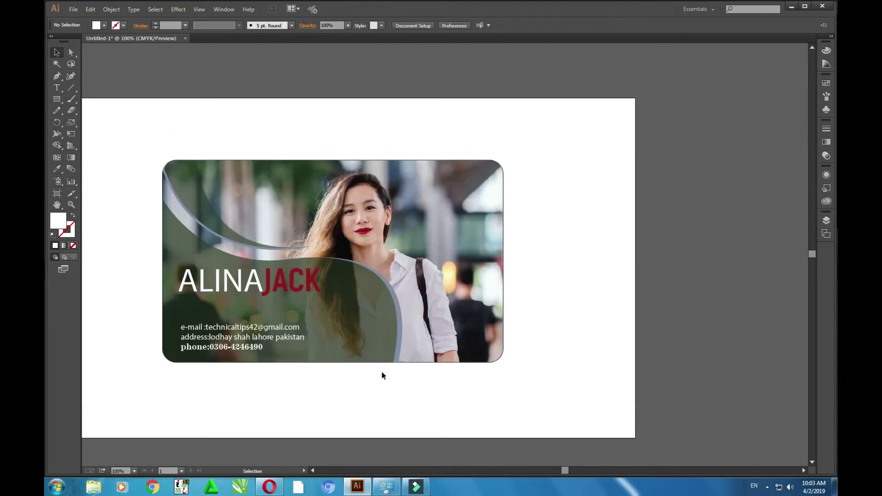
click(56, 99)
drag(535, 135, 584, 183)
scroll(582, 180, up, 1)
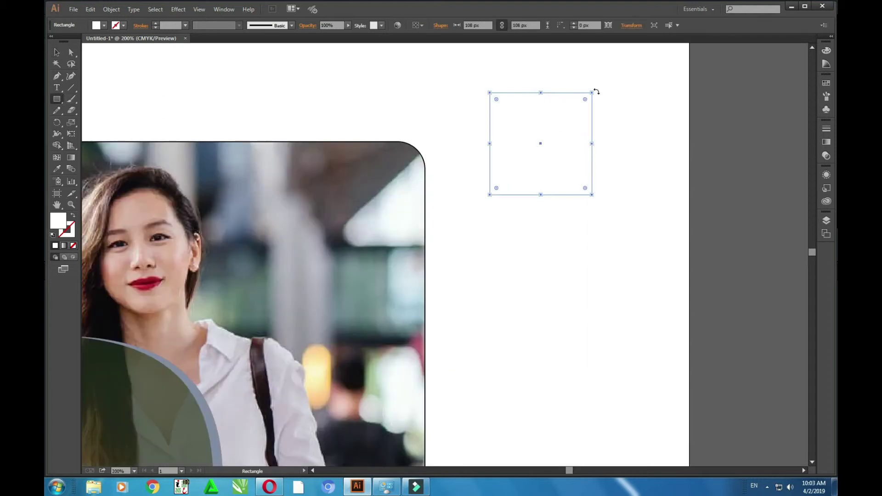
drag(543, 62, 601, 87)
key(v)
drag(569, 150, 581, 230)
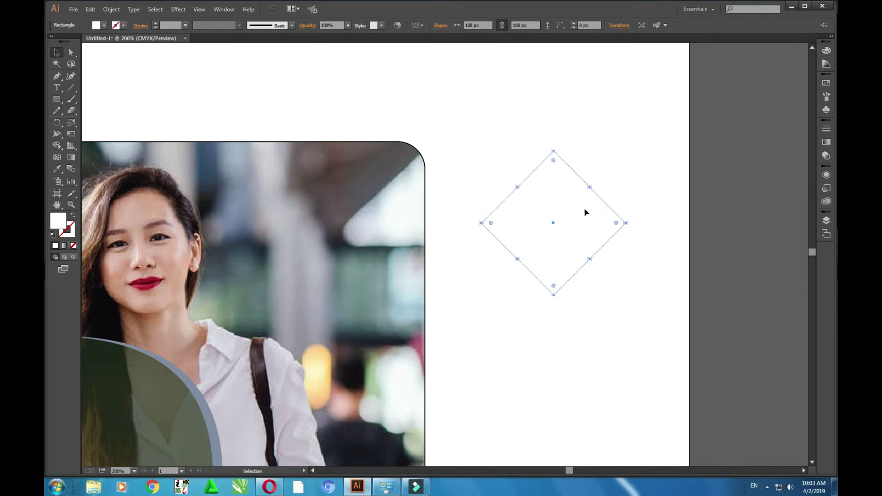
Step: Give both diamonds the pink fill colour
double_click(58, 221)
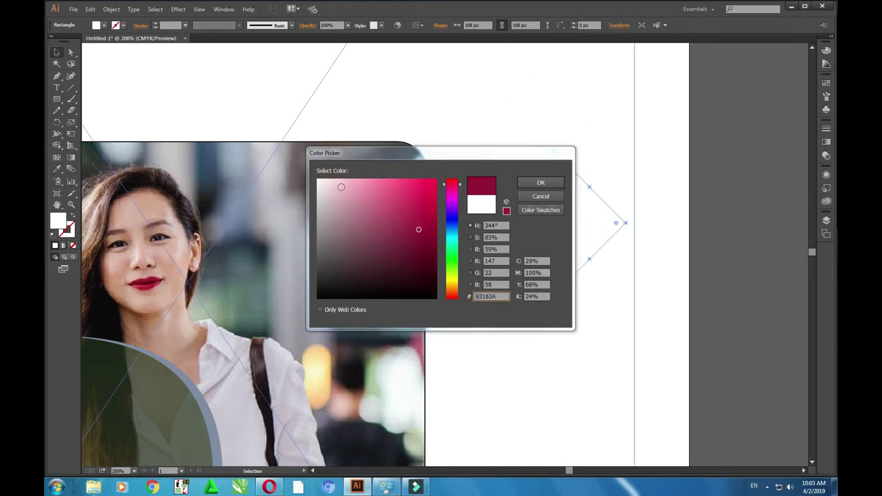
click(541, 182)
click(589, 173)
key(i)
click(577, 263)
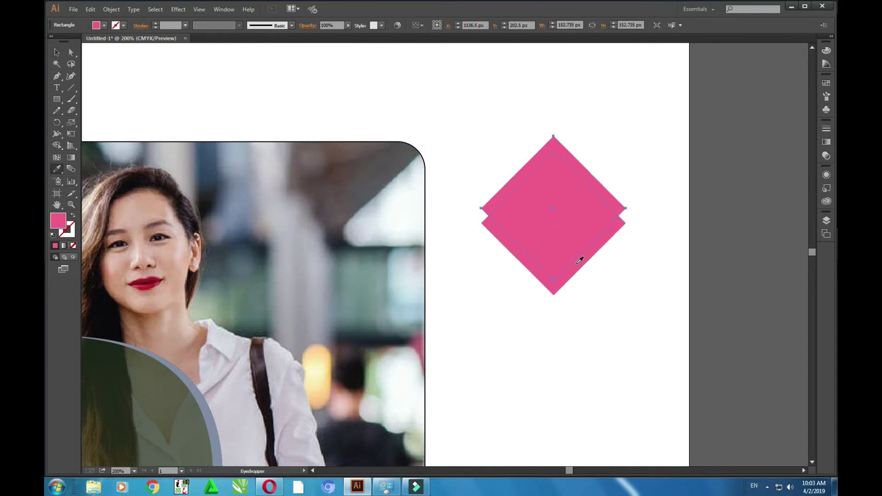
key(v)
Step: Subtract the lower diamond from the upper one to leave a pink chevron
drag(620, 287, 531, 177)
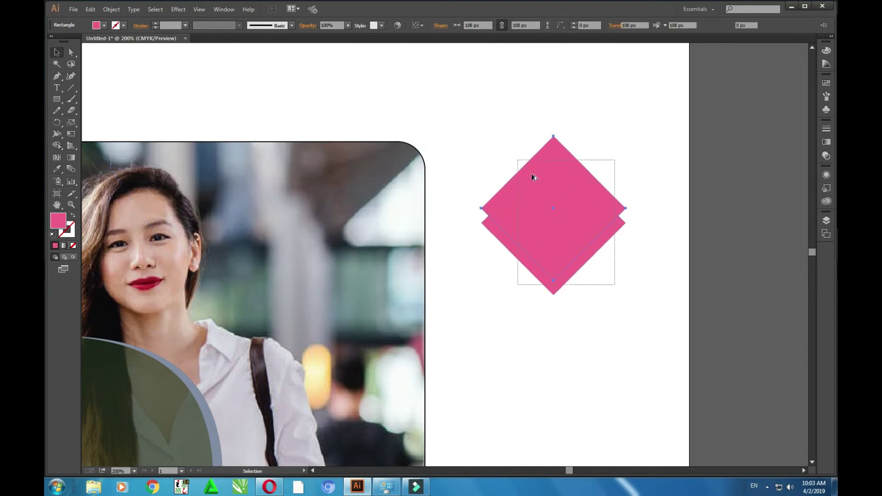
click(56, 145)
alt+click(545, 282)
click(57, 52)
Step: Add two smaller chevron copies below the original and centre all three horizontally
click(611, 196)
scroll(611, 196, up, 3)
drag(492, 120, 492, 196)
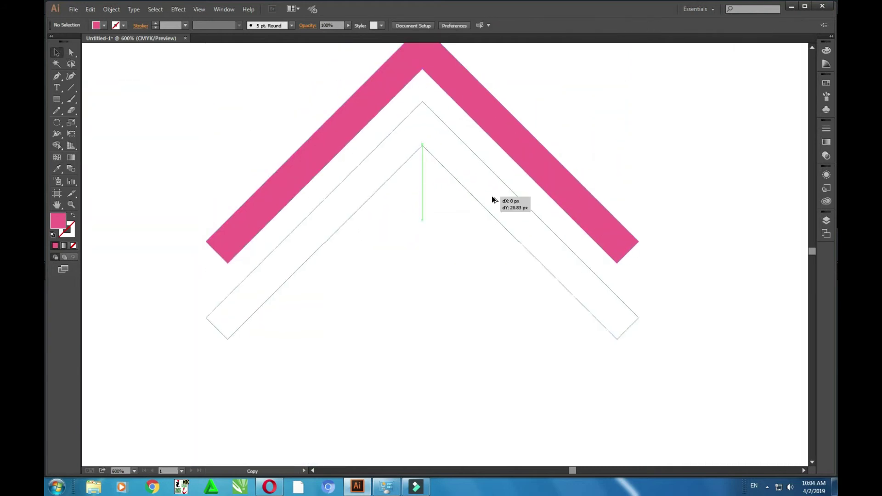
drag(639, 101, 597, 132)
alt+drag(488, 217, 477, 203)
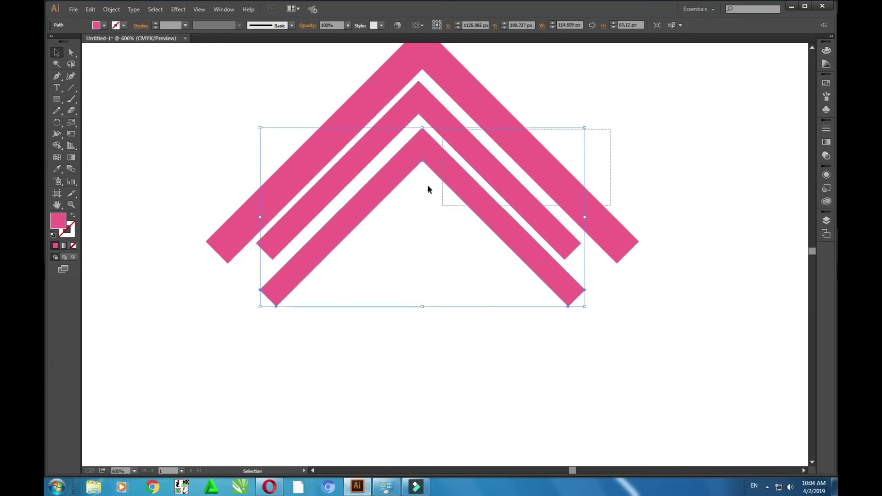
key(ctrl+a)
click(435, 25)
click(529, 235)
Step: Shrink the three chevrons and move them onto the photo's top-right corner
scroll(503, 294, down, 2)
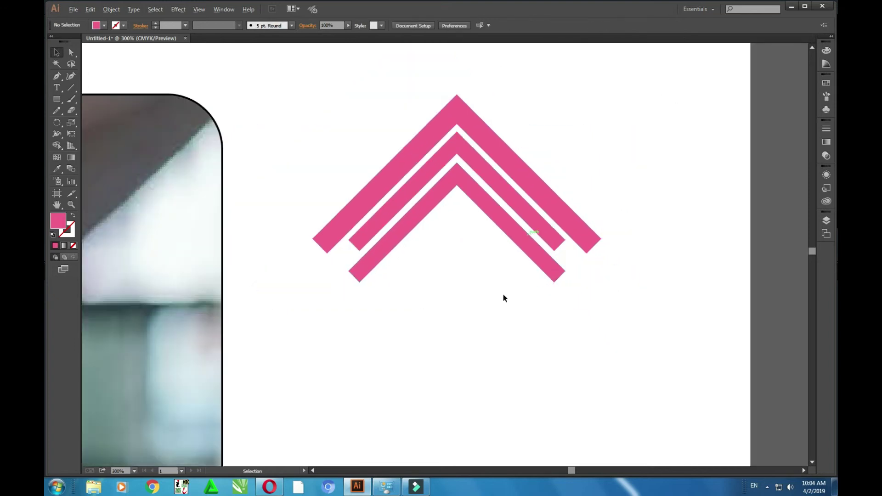
drag(695, 115, 420, 295)
drag(628, 158, 548, 213)
scroll(550, 216, down, 1)
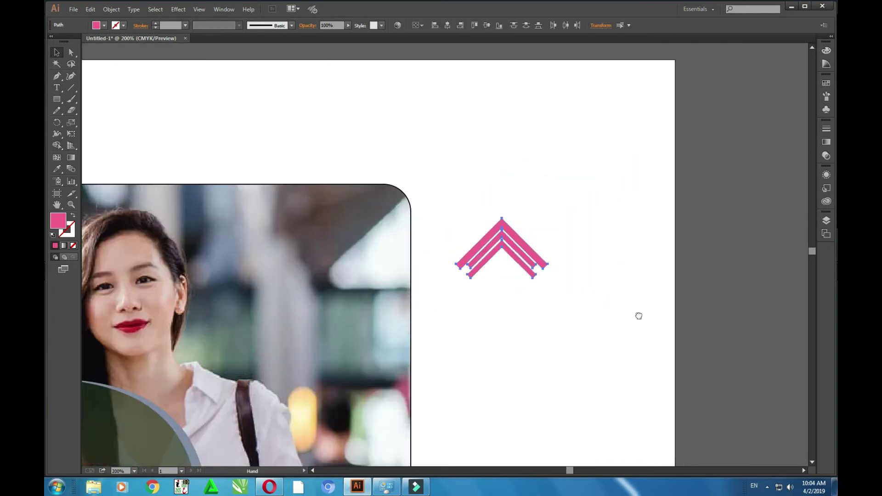
scroll(505, 243, left, 3)
drag(669, 234, 506, 216)
scroll(543, 251, up, 1)
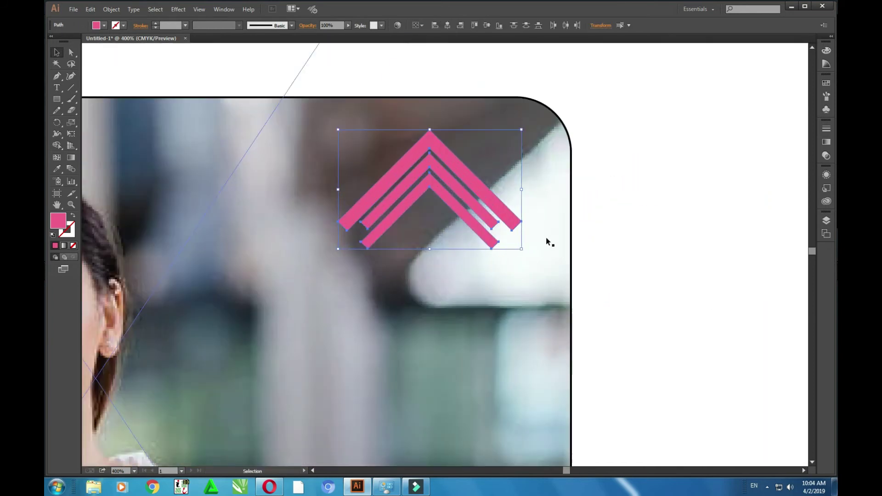
Step: Fill the chevrons white (#FFFFFF) and shift them slightly left
double_click(58, 220)
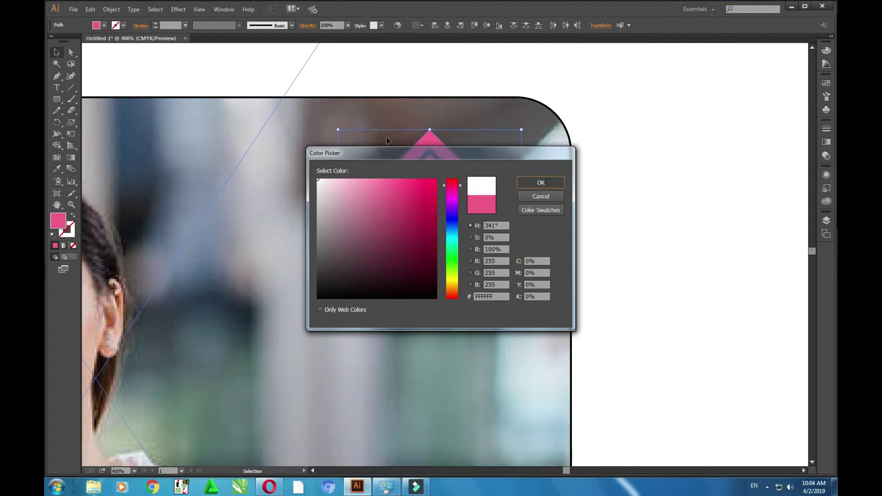
click(541, 182)
click(649, 228)
drag(402, 198, 388, 199)
click(636, 199)
Step: Shrink the chevron group again, reposition it, and start a text point below it
click(475, 180)
shift+click(487, 216)
shift+click(371, 243)
mouse_move(521, 132)
mouse_down()
mouse_move(406, 175)
mouse_move(404, 162)
mouse_up()
click(675, 236)
drag(328, 272, 425, 251)
key(t)
click(408, 239)
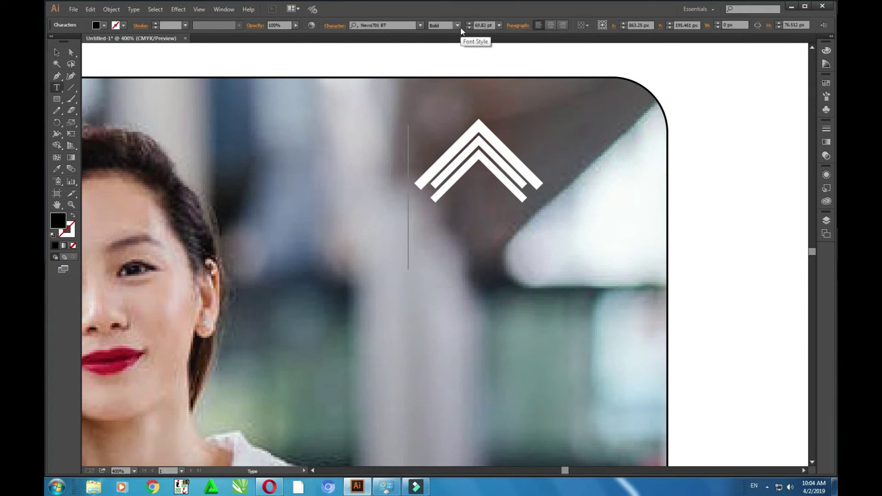
Step: Type the letter T at 10 pt font size
click(498, 25)
click(514, 90)
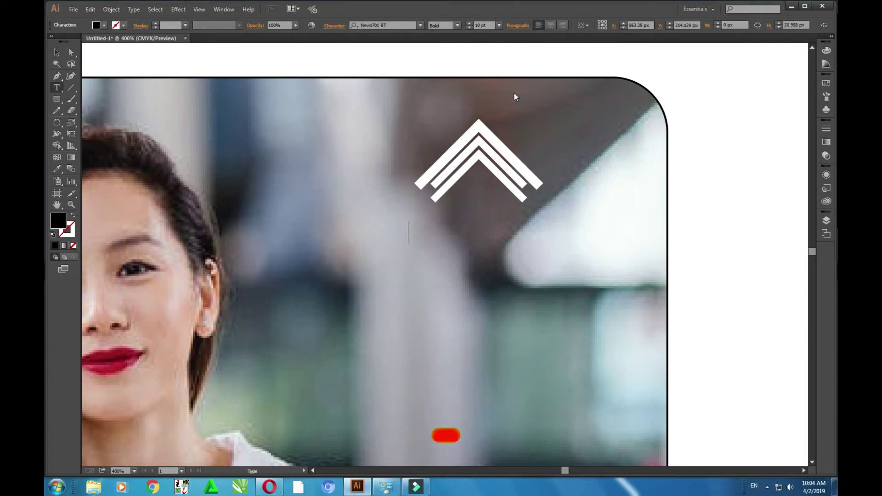
text(technical)
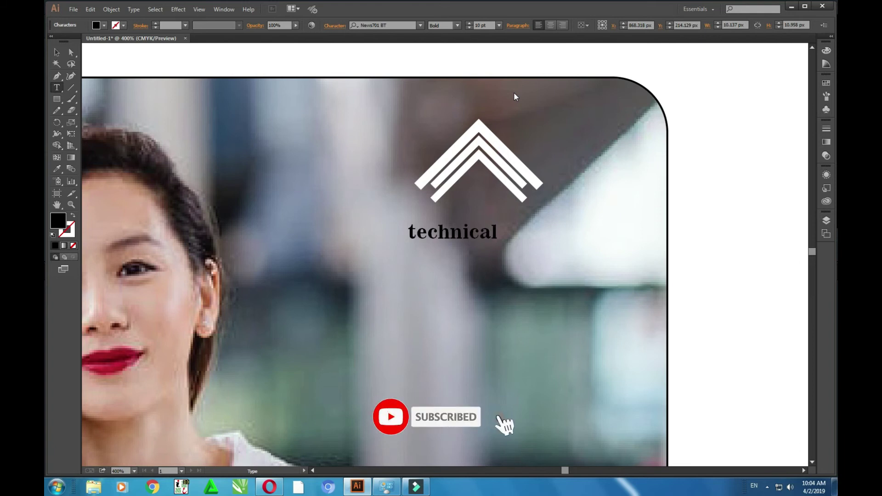
text(tips)
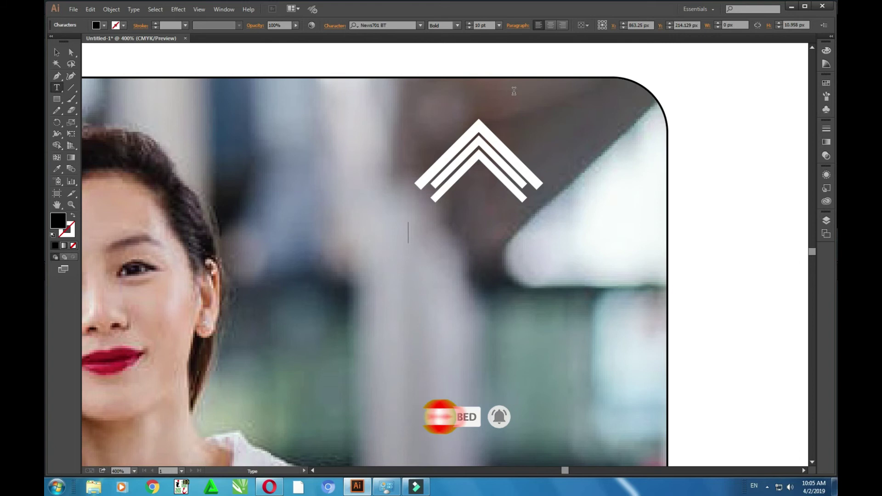
text(T)
key(Escape)
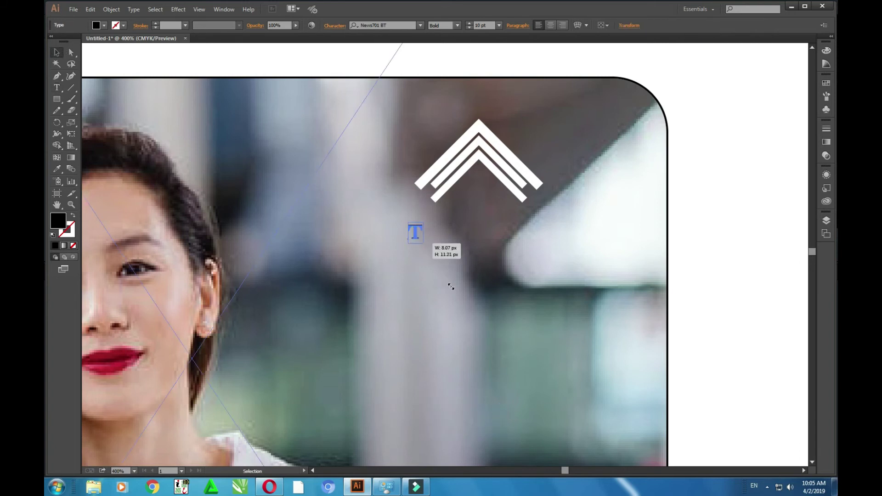
Step: Enlarge the T to about 48.78 pt, place it under the chevrons, and make it white
drag(451, 286, 473, 321)
drag(456, 274, 497, 239)
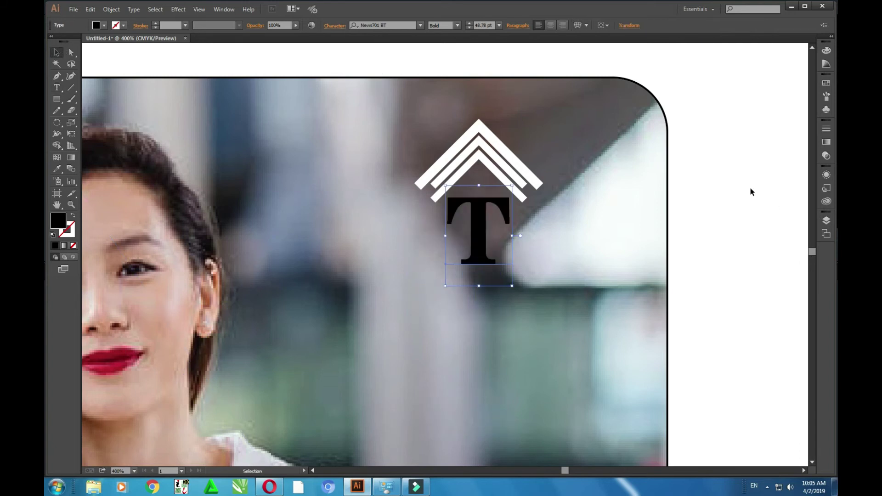
key(ctrl+minus)
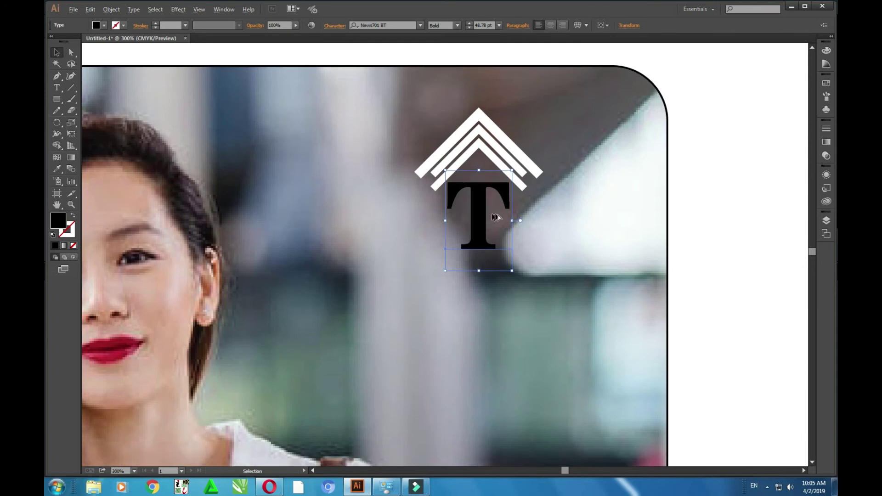
key(i)
click(499, 160)
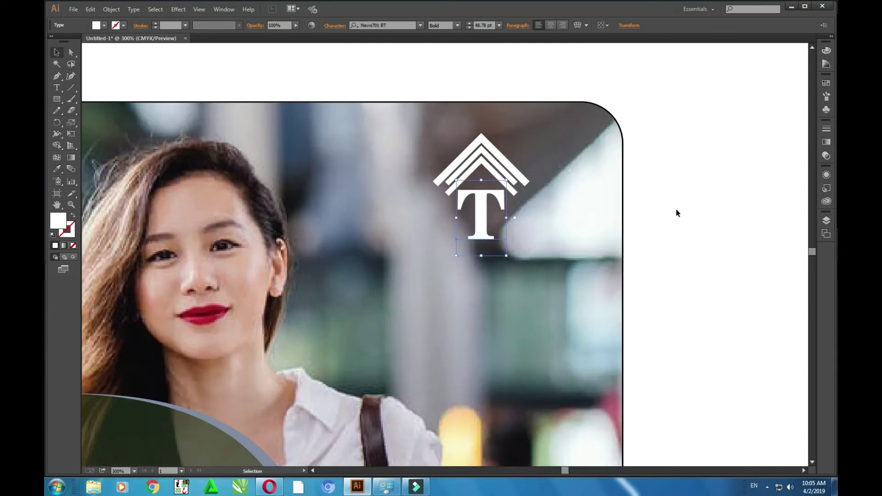
click(677, 208)
scroll(648, 268, down, 1)
scroll(643, 276, left, 3)
key(ctrl+minus)
key(ctrl+minus)
key(ctrl+minus)
scroll(673, 293, up, 1)
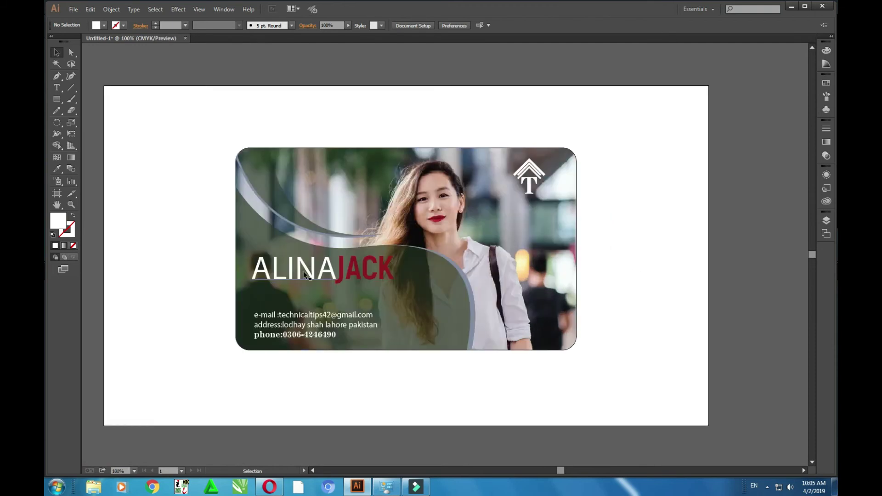
click(359, 272)
drag(357, 273, 359, 276)
key(Down)
key(Down)
key(Down)
key(Down)
key(Down)
key(Down)
key(Down)
key(Down)
key(Down)
key(Down)
key(Down)
key(Down)
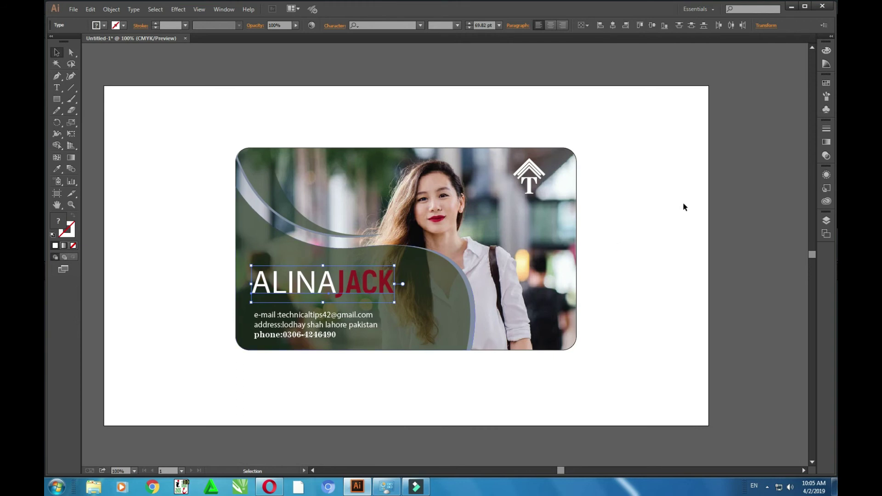
click(685, 207)
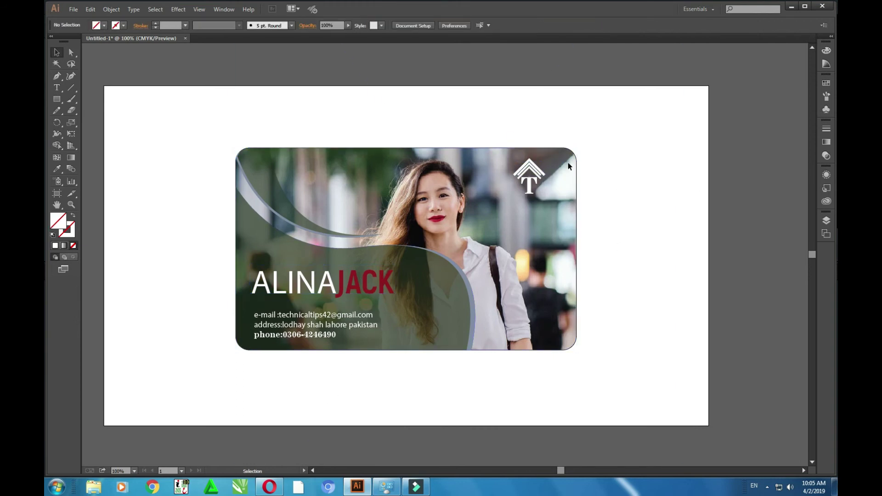
Step: Copy the chevron-and-T logo down beside the contact lines
drag(555, 198, 502, 213)
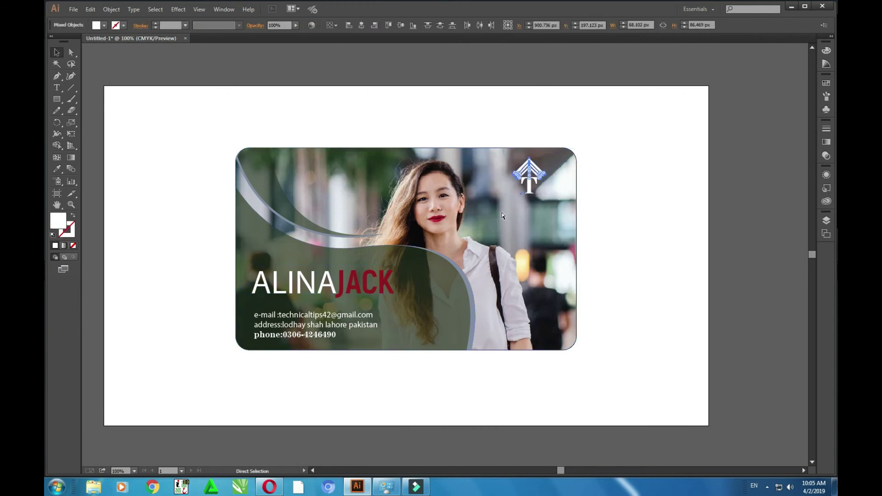
mouse_move(524, 176)
mouse_down()
mouse_move(434, 317)
mouse_move(440, 281)
mouse_move(426, 269)
mouse_up()
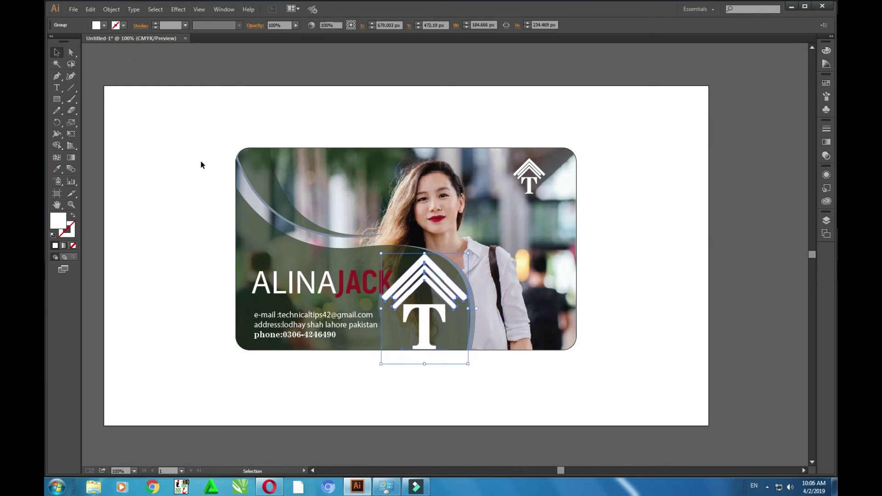
click(423, 284)
Step: Fade the logo copy to 24% opacity in the Transparency panel
click(827, 143)
click(761, 122)
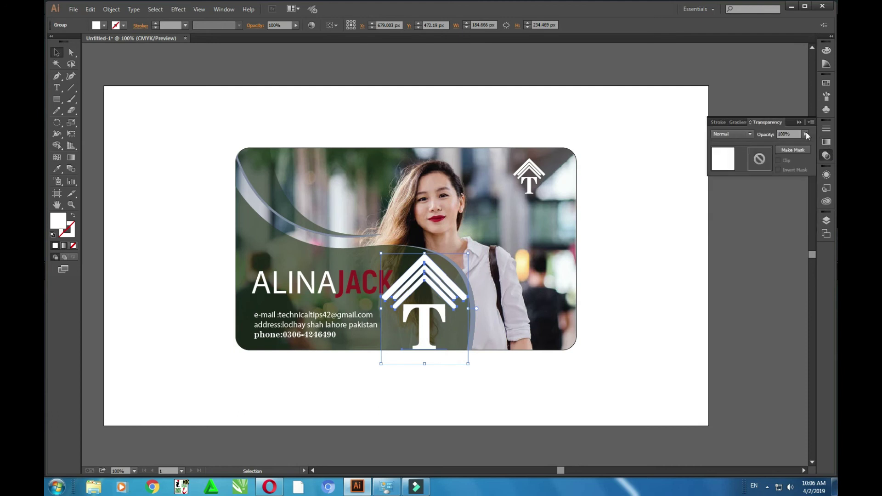
drag(791, 145, 776, 142)
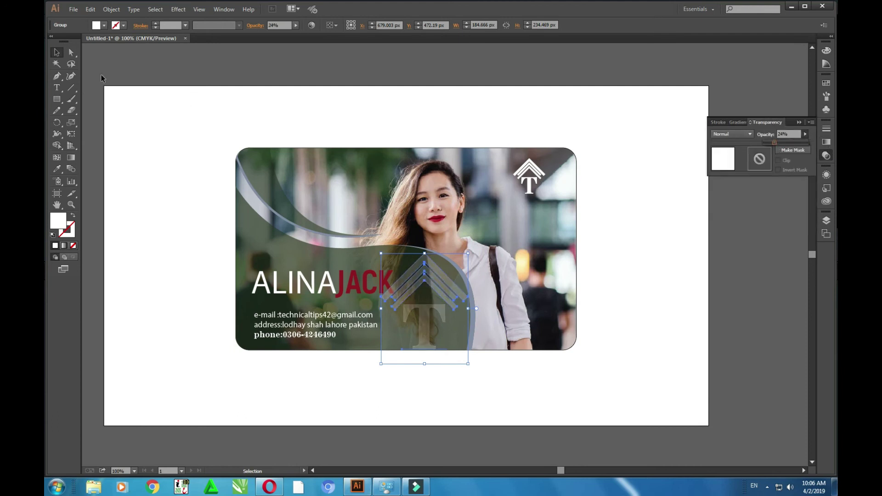
click(800, 122)
click(245, 177)
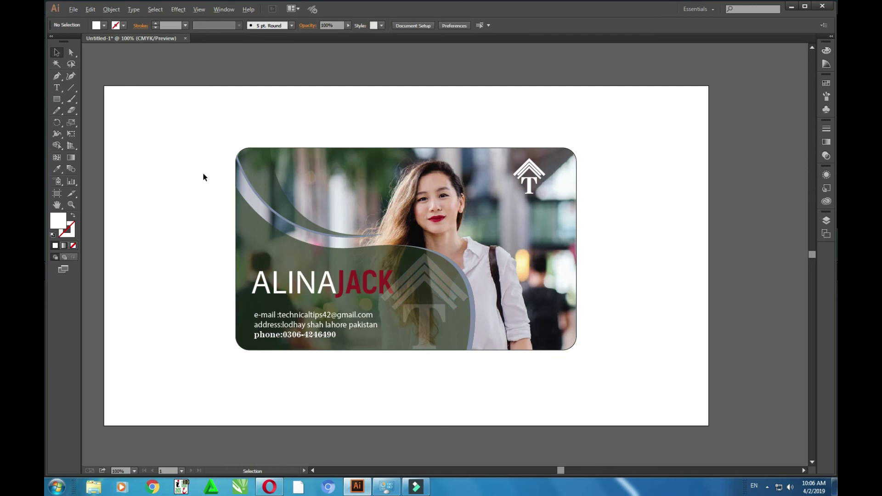
key(ctrl+minus)
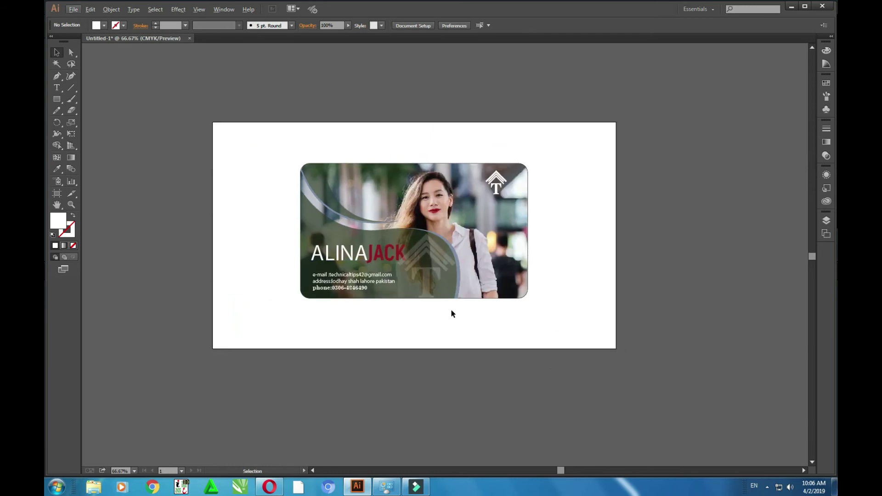
scroll(451, 310, up, 1)
click(343, 249)
click(250, 313)
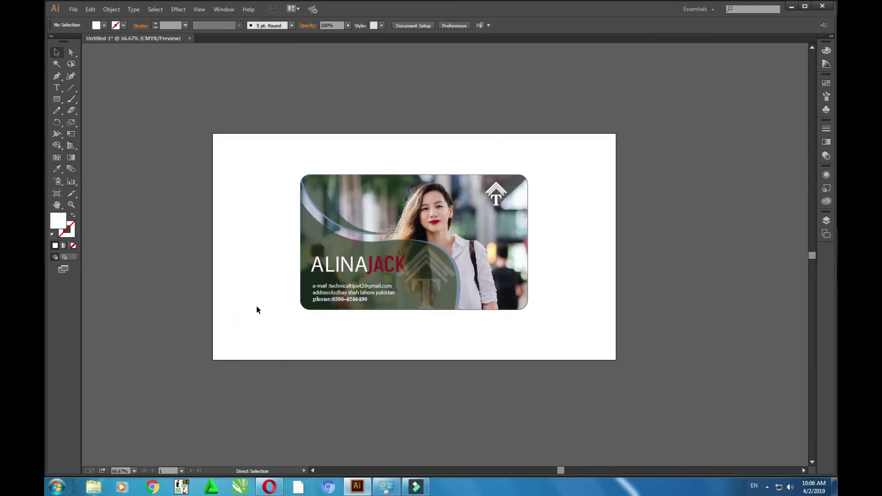
key(ctrl+a)
click(580, 308)
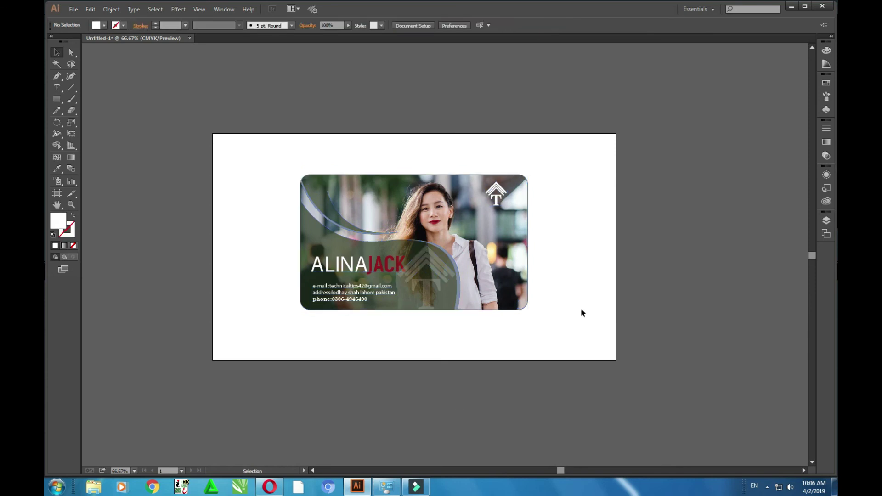